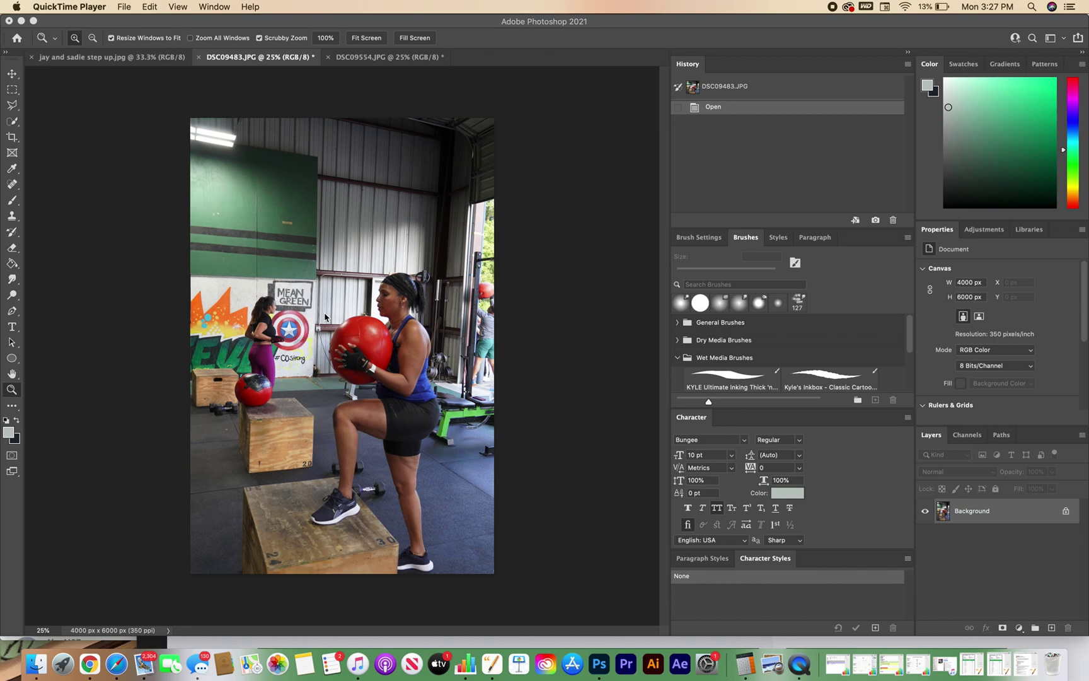
- Outline the green wall panel behind the athletes with a Polygonal Lasso selection
{"action": "left_click", "coordinate": [14, 125]}
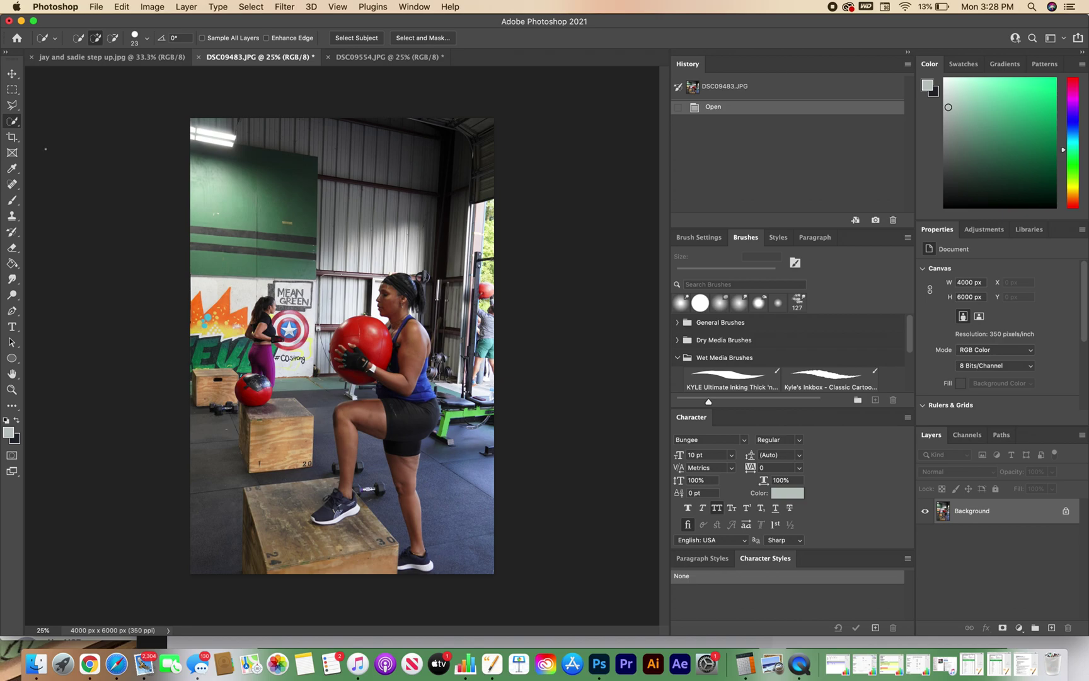
{"action": "left_click", "coordinate": [14, 107]}
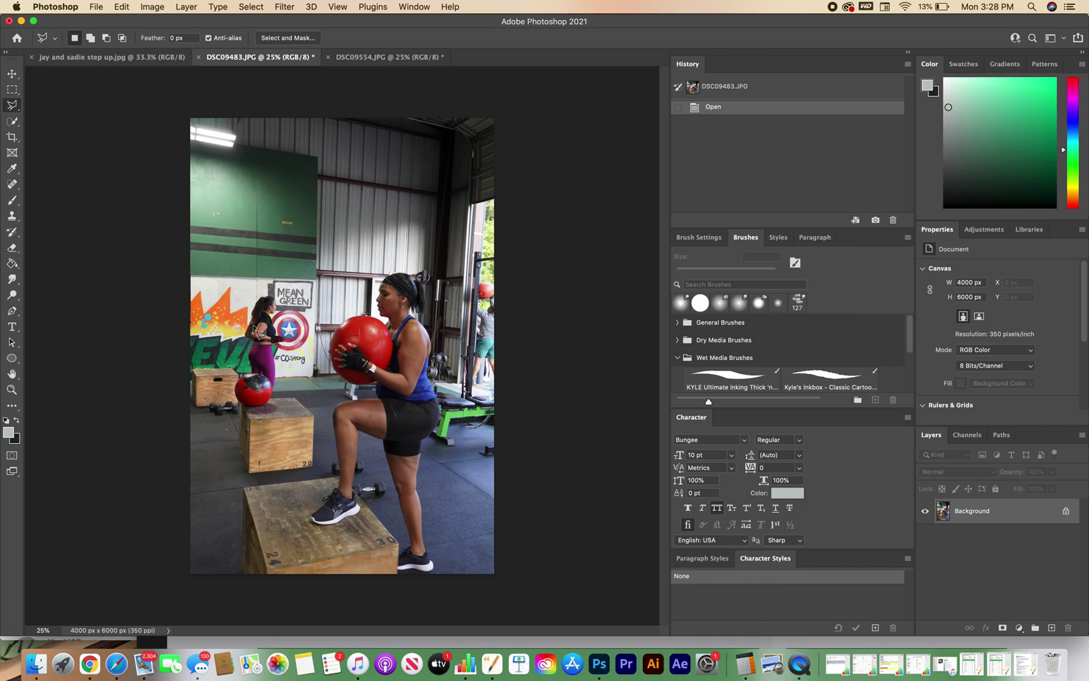
{"action": "mouse_move", "coordinate": [200, 279]}
{"action": "left_mouse_down"}
{"action": "mouse_move", "coordinate": [316, 282]}
{"action": "mouse_move", "coordinate": [324, 140]}
{"action": "mouse_move", "coordinate": [319, 150]}
{"action": "mouse_move", "coordinate": [198, 107]}
{"action": "mouse_move", "coordinate": [185, 130]}
{"action": "mouse_move", "coordinate": [191, 279]}
{"action": "left_mouse_up"}
{"action": "left_click", "coordinate": [192, 280]}
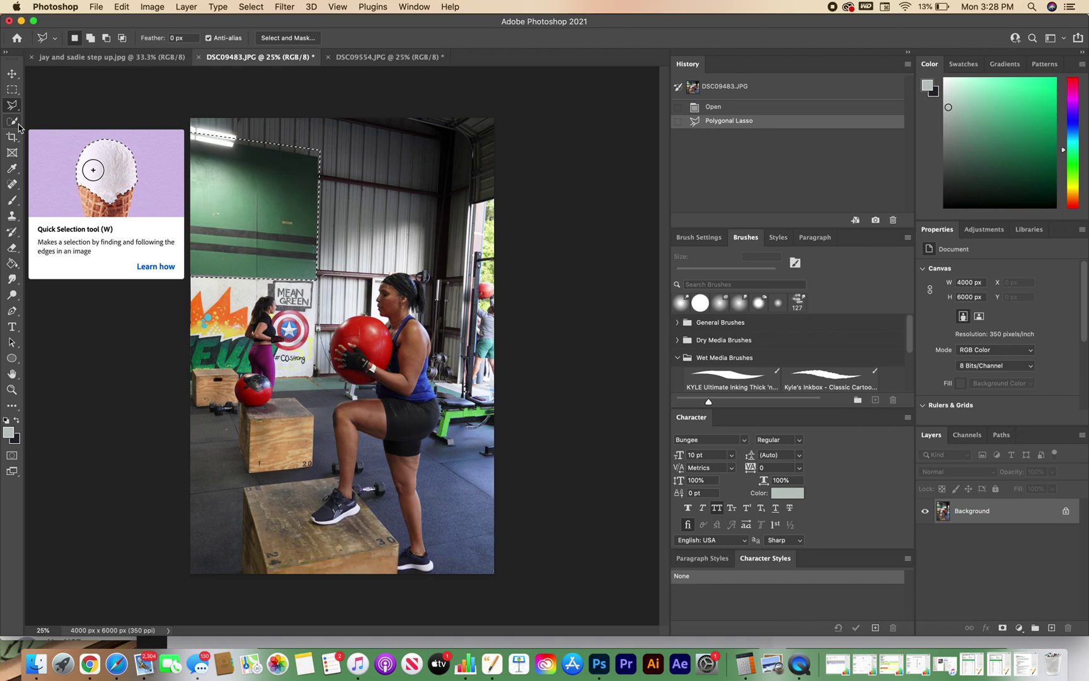
- Add the foreground woman and the red ball she holds to the selection with the Quick Selection tool
{"action": "right_click", "coordinate": [13, 105]}
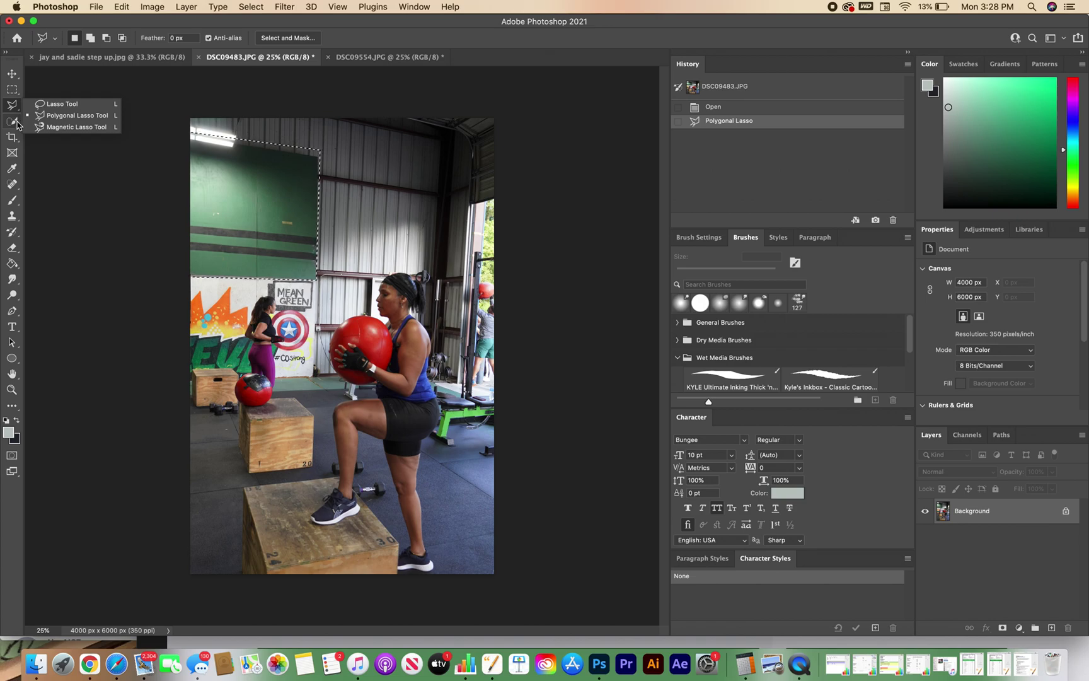
{"action": "left_click", "coordinate": [17, 124]}
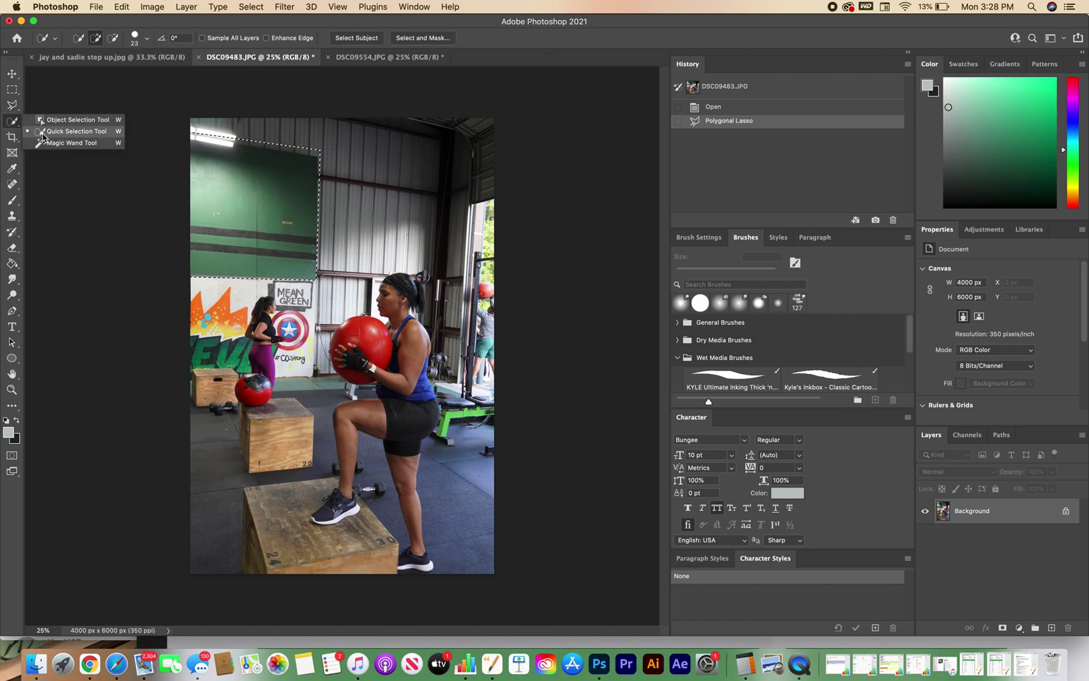
{"action": "left_click", "coordinate": [42, 135]}
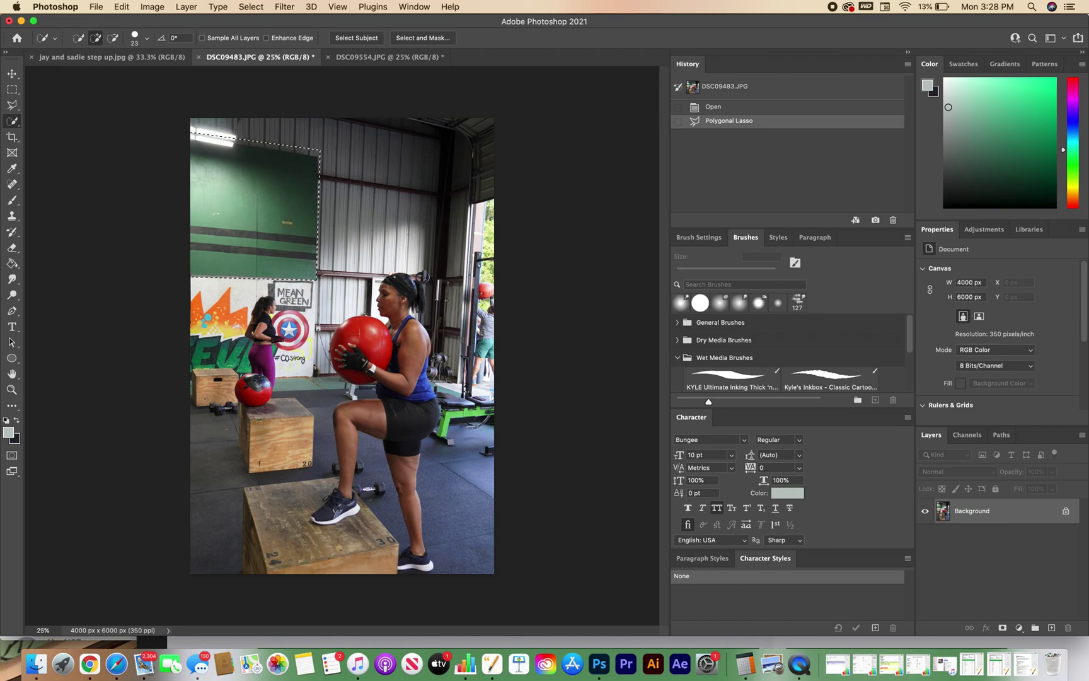
{"action": "mouse_move", "coordinate": [397, 286]}
{"action": "left_mouse_down"}
{"action": "mouse_move", "coordinate": [407, 315]}
{"action": "mouse_move", "coordinate": [397, 373]}
{"action": "mouse_move", "coordinate": [420, 373]}
{"action": "mouse_move", "coordinate": [407, 424]}
{"action": "mouse_move", "coordinate": [361, 416]}
{"action": "mouse_move", "coordinate": [345, 466]}
{"action": "left_mouse_up"}
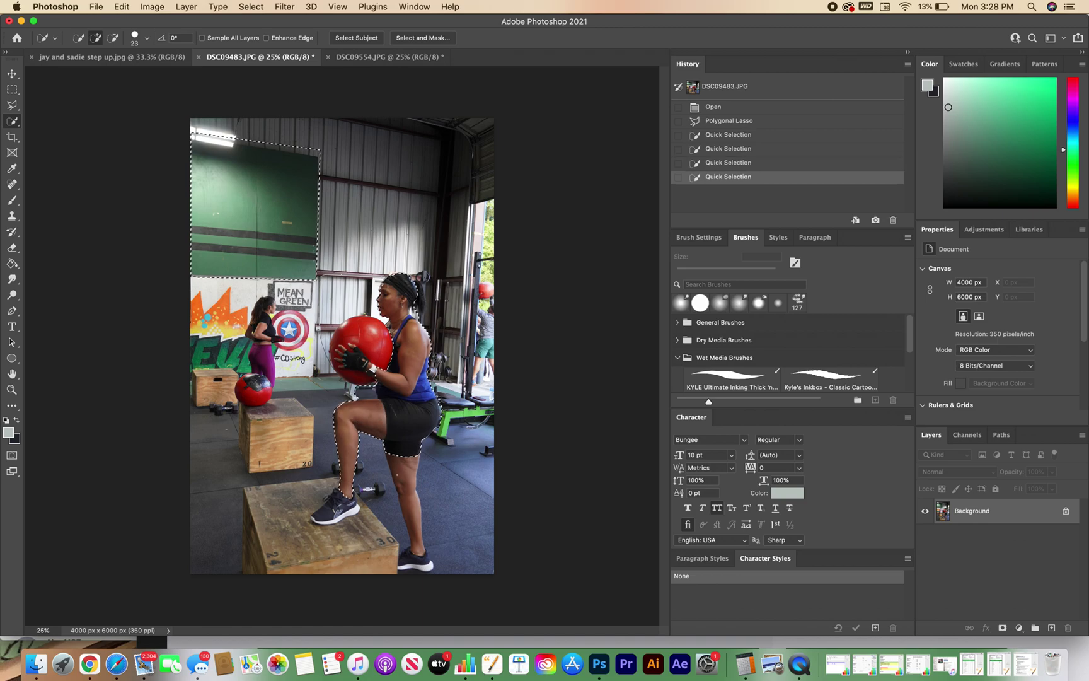
{"action": "left_click", "coordinate": [360, 421]}
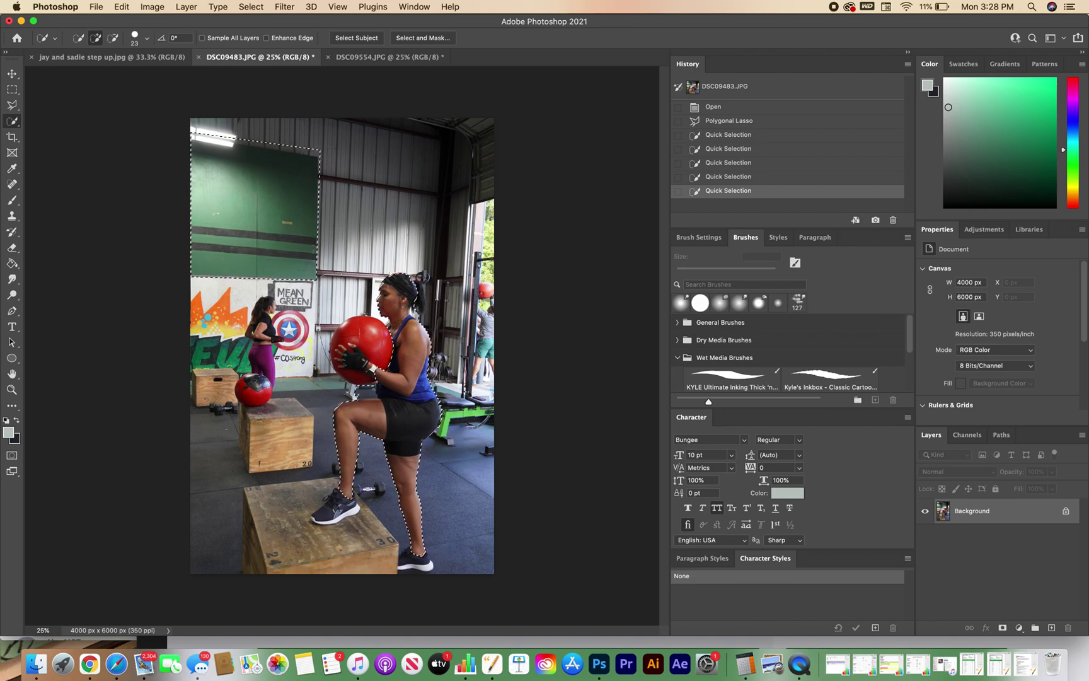
{"action": "key", "text": "alt"}
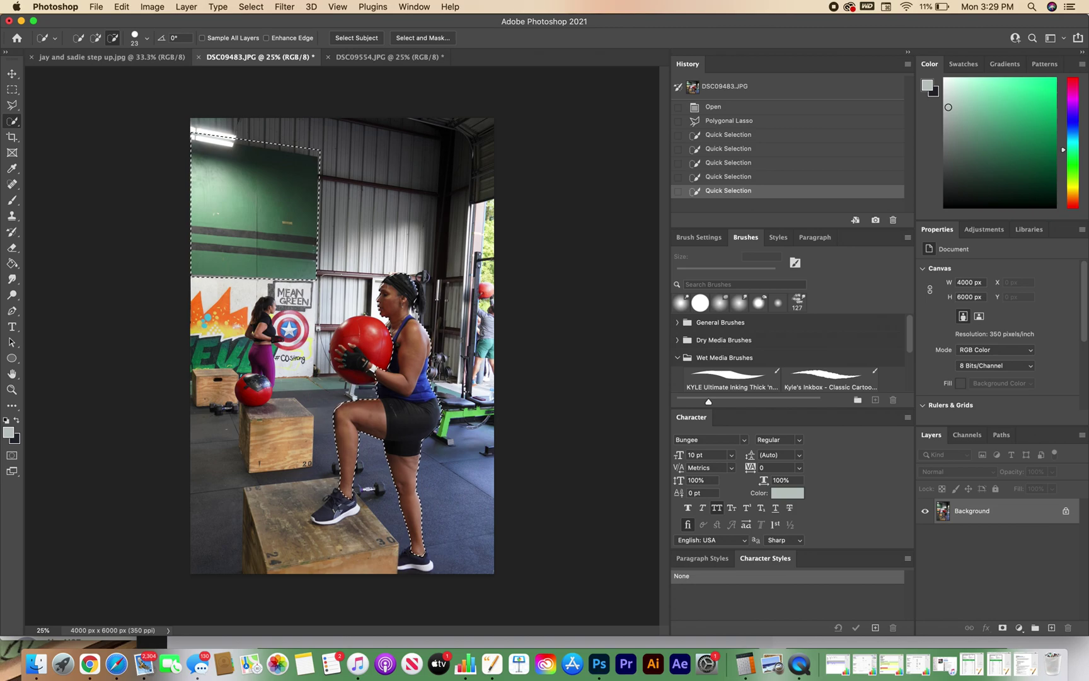
{"action": "left_click", "coordinate": [372, 372], "text": "alt"}
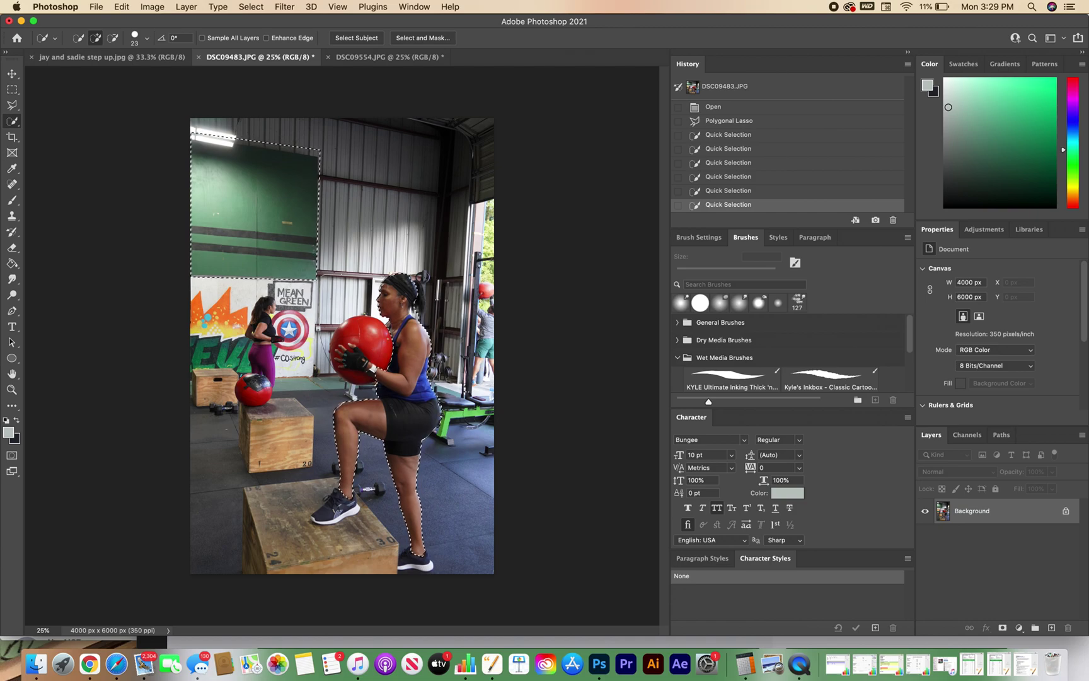
{"action": "left_click", "coordinate": [363, 379]}
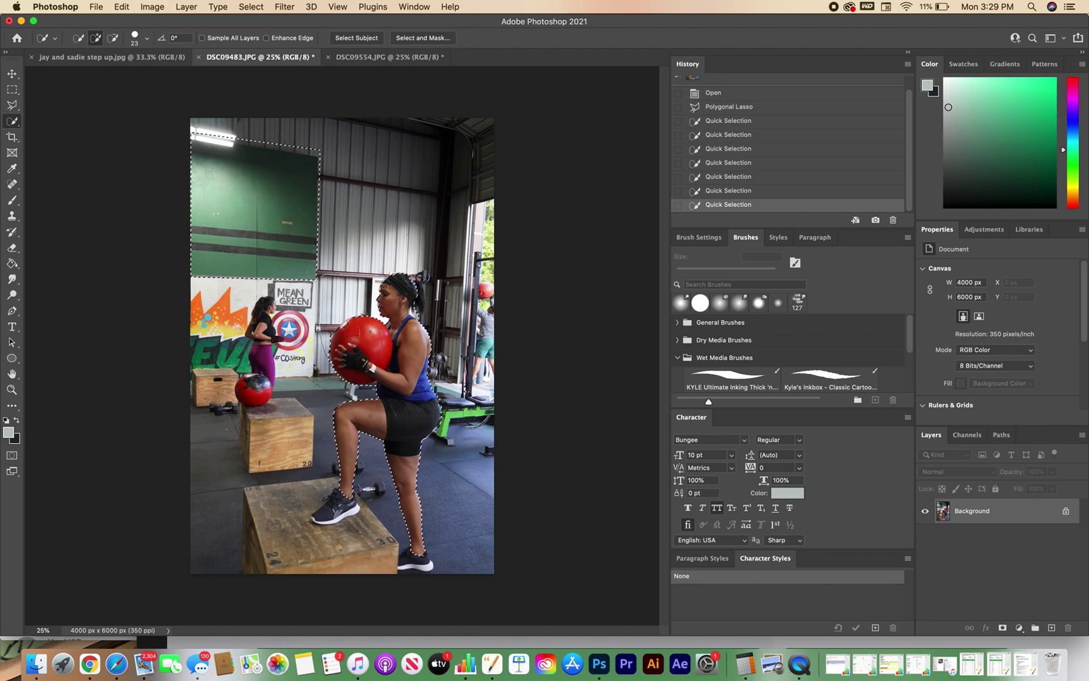
- Refine the Quick Selection boundary along the edge of the red ball the woman is holding
{"action": "left_click", "coordinate": [11, 390]}
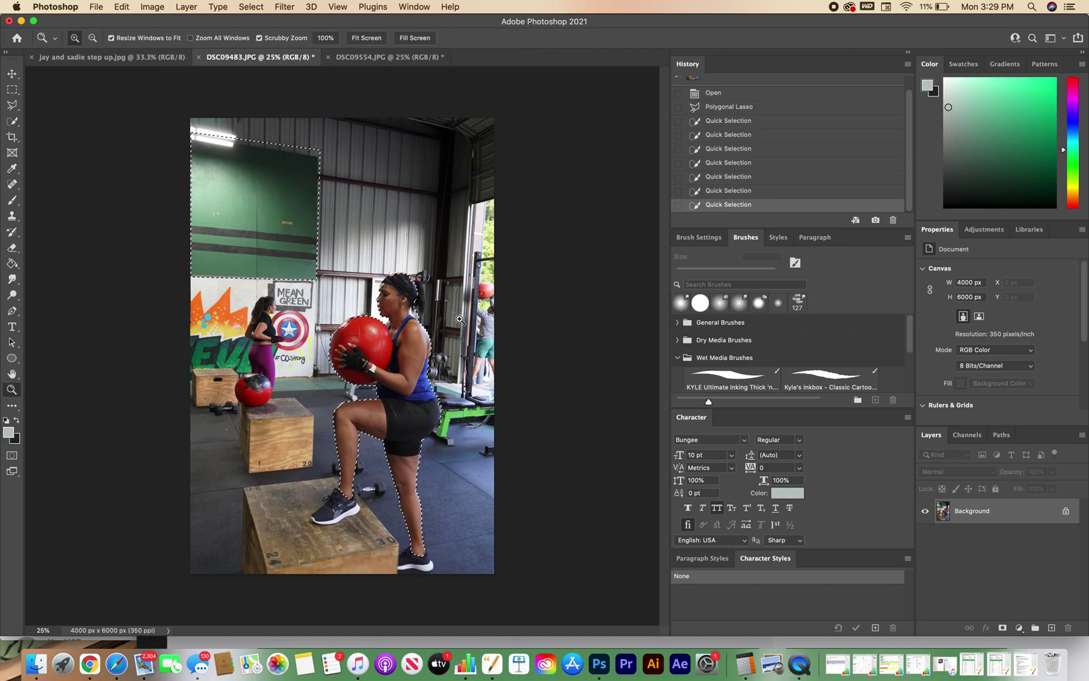
{"action": "left_click", "coordinate": [359, 331]}
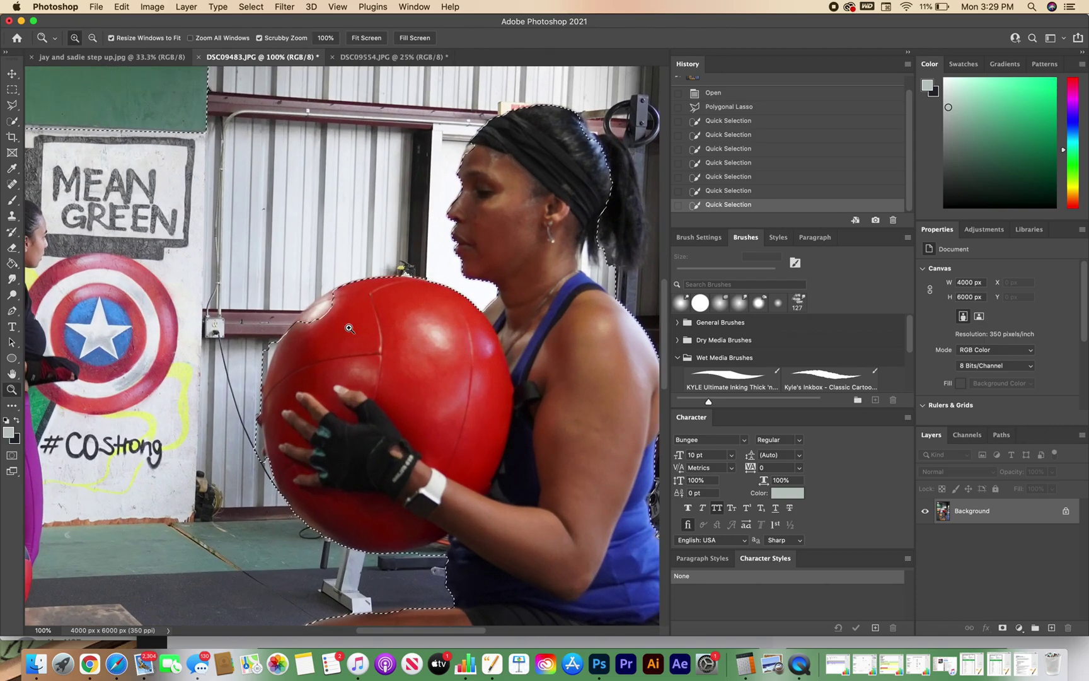
{"action": "left_click", "coordinate": [11, 121]}
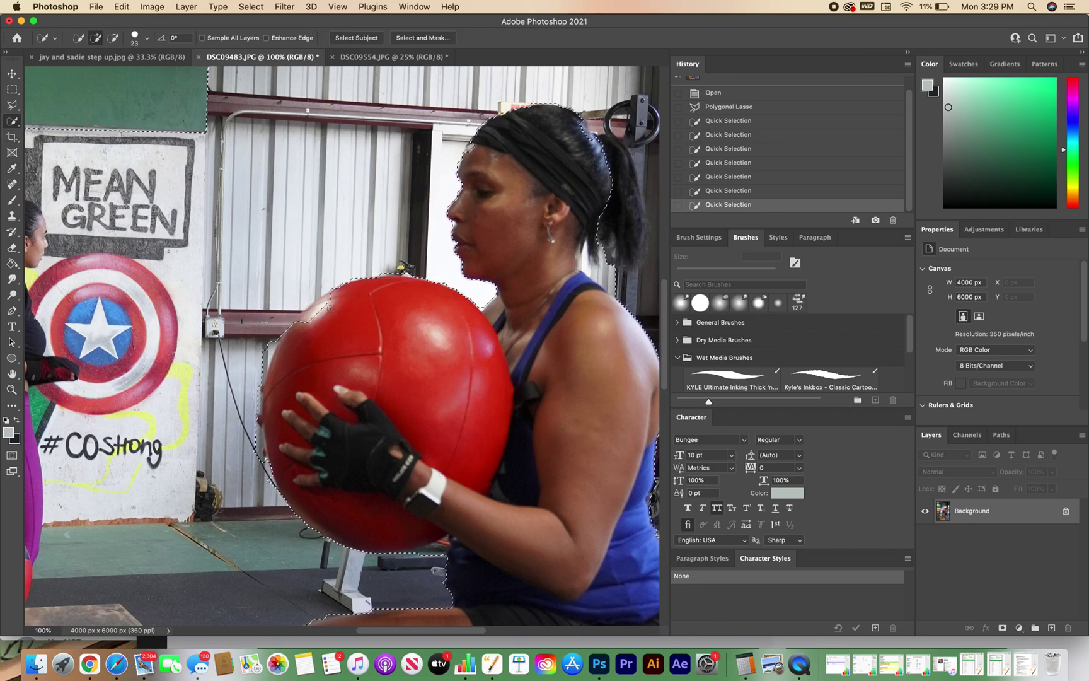
{"action": "left_click_drag", "start_coordinate": [315, 318], "coordinate": [313, 310]}
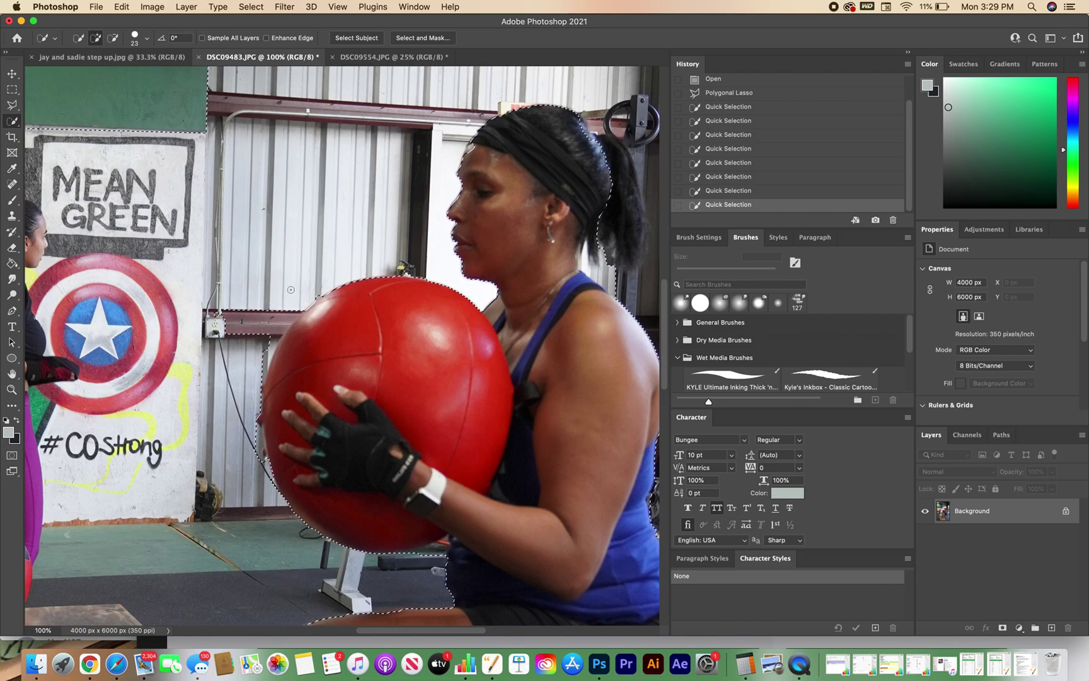
{"action": "key", "text": "alt"}
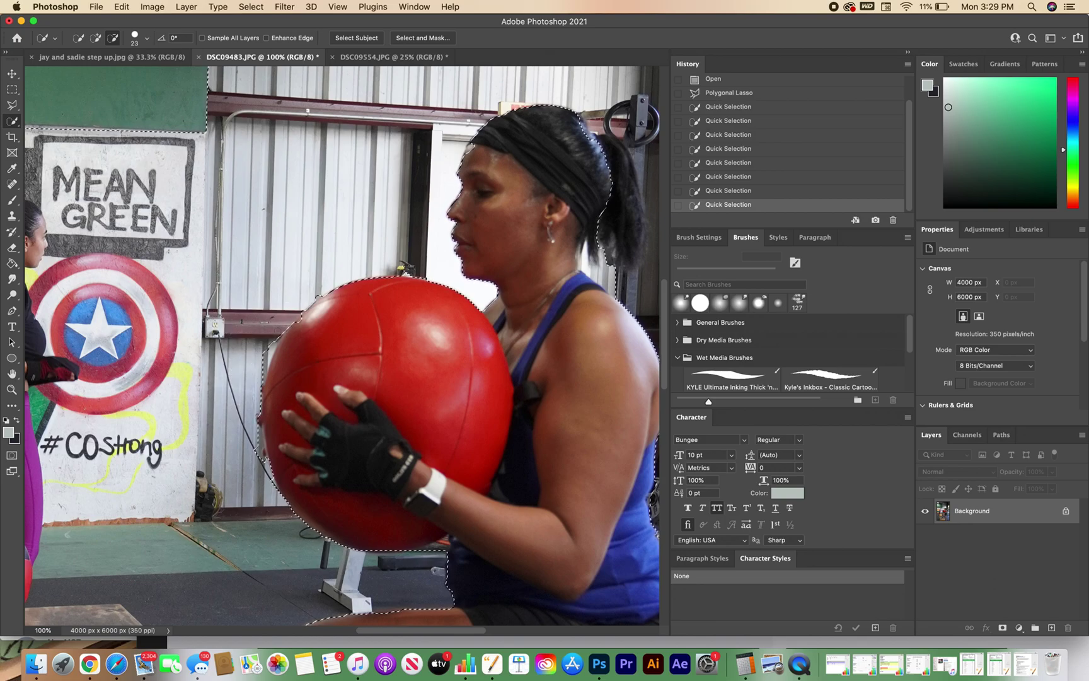
{"action": "left_click", "coordinate": [289, 324], "text": "alt"}
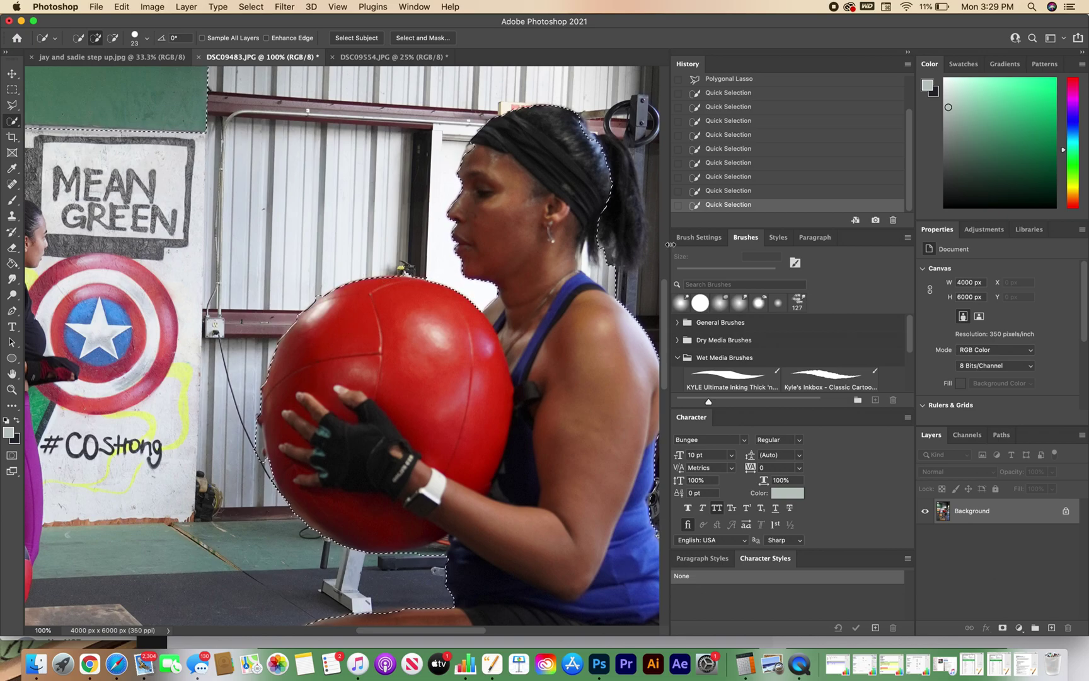
- Refine the selection around the foreground woman's ponytail and forehead, adding her hair and subtracting background spill
{"action": "key", "text": "alt"}
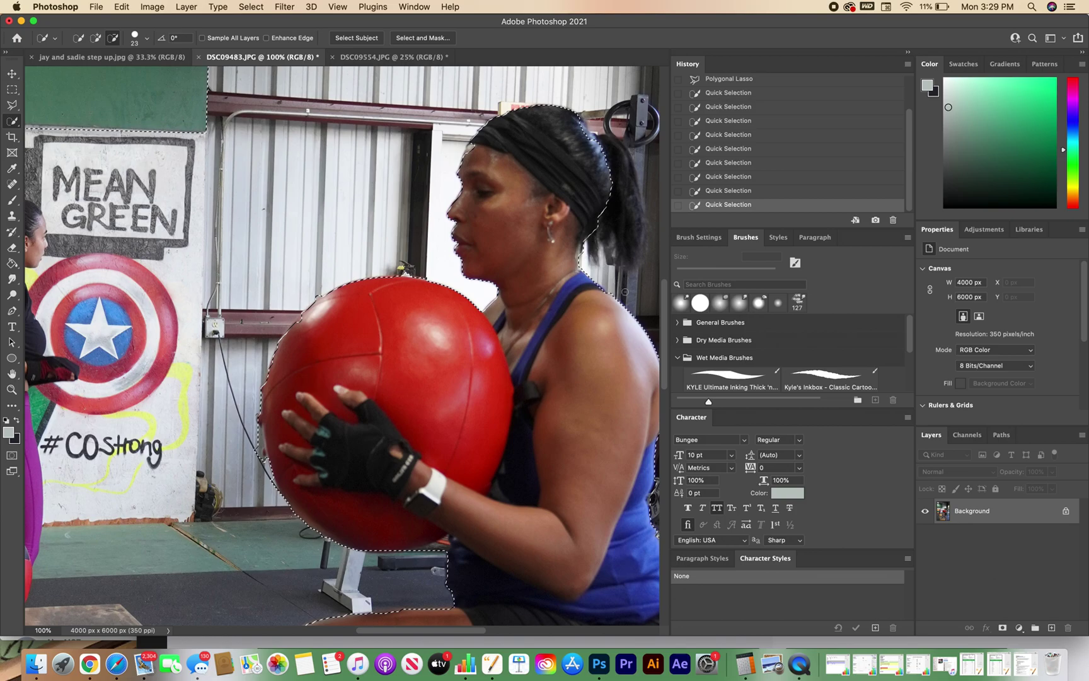
{"action": "mouse_move", "coordinate": [607, 183]}
{"action": "left_mouse_down"}
{"action": "mouse_move", "coordinate": [621, 203]}
{"action": "mouse_move", "coordinate": [634, 251]}
{"action": "mouse_move", "coordinate": [598, 235]}
{"action": "mouse_move", "coordinate": [595, 252]}
{"action": "mouse_move", "coordinate": [610, 256]}
{"action": "mouse_move", "coordinate": [611, 223]}
{"action": "mouse_move", "coordinate": [602, 241]}
{"action": "mouse_move", "coordinate": [612, 212]}
{"action": "mouse_move", "coordinate": [635, 243]}
{"action": "mouse_move", "coordinate": [624, 221]}
{"action": "left_mouse_up"}
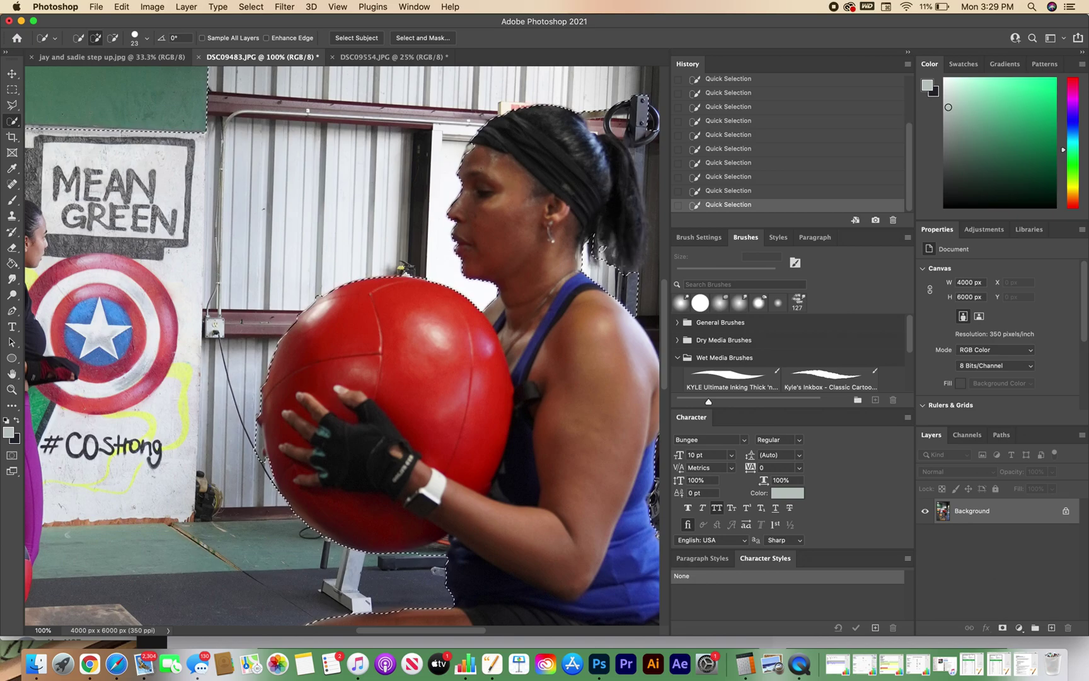
{"action": "left_click_drag", "start_coordinate": [474, 155], "coordinate": [471, 146]}
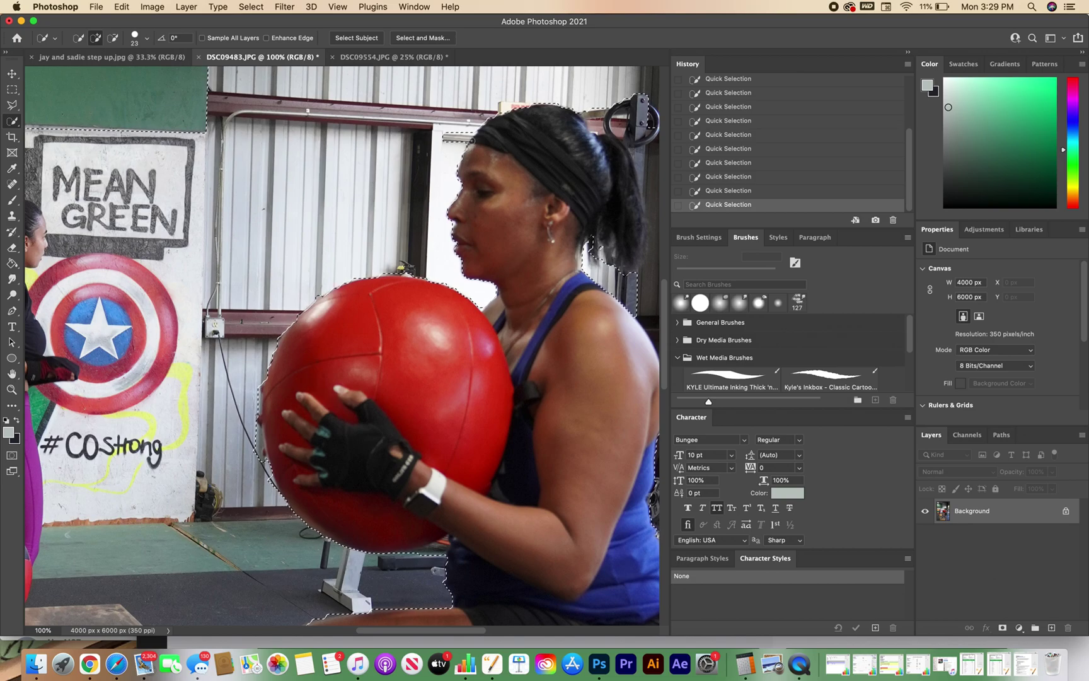
{"action": "key", "text": "alt"}
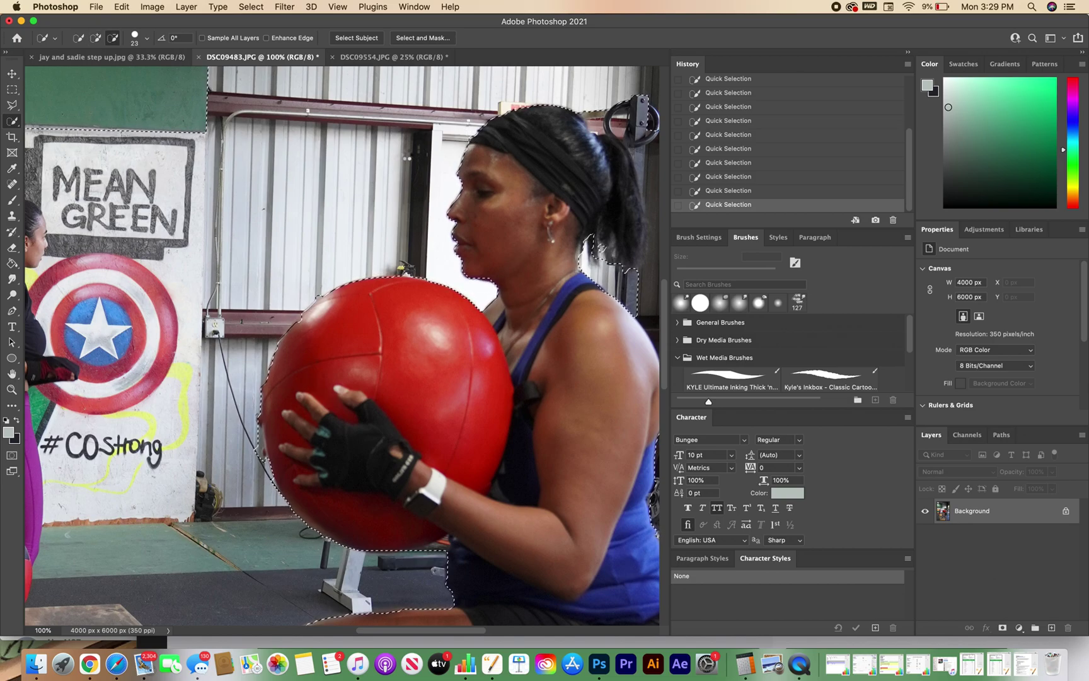
- Invert the selection so it covers everything except the woman, her ball and the green wall panel
{"action": "left_click", "coordinate": [12, 393]}
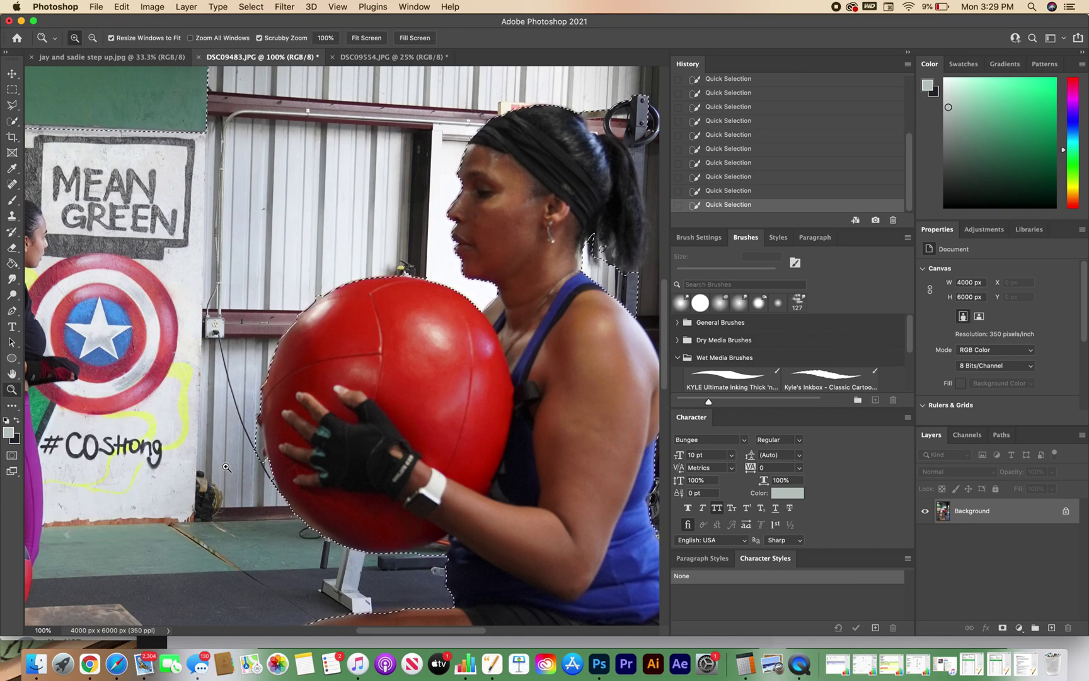
{"action": "key", "text": "alt"}
{"action": "left_click", "coordinate": [193, 382], "text": "alt"}
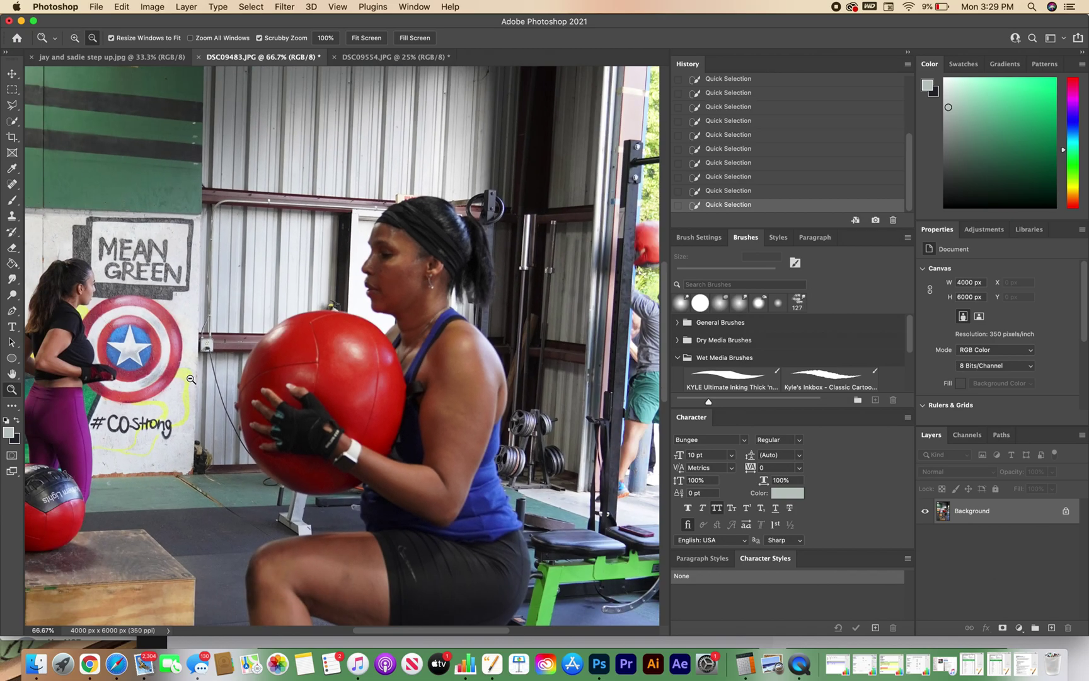
{"action": "left_click", "coordinate": [193, 381], "text": "alt"}
{"action": "left_click", "coordinate": [192, 381], "text": "alt"}
{"action": "left_click", "coordinate": [191, 379], "text": "alt"}
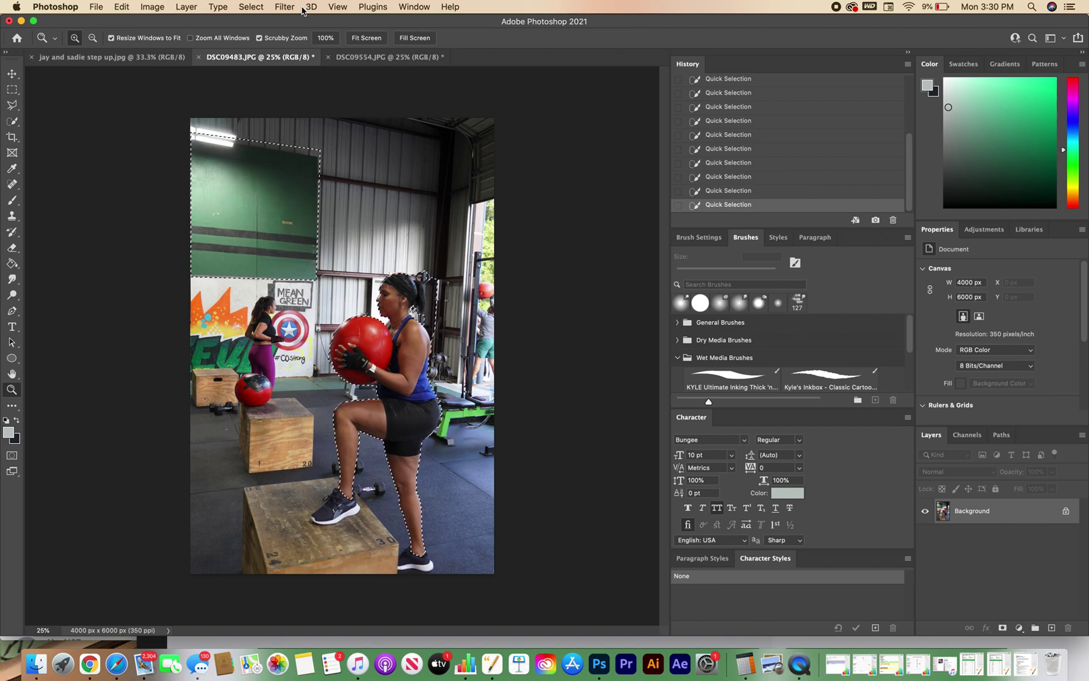
{"action": "left_click", "coordinate": [216, 7]}
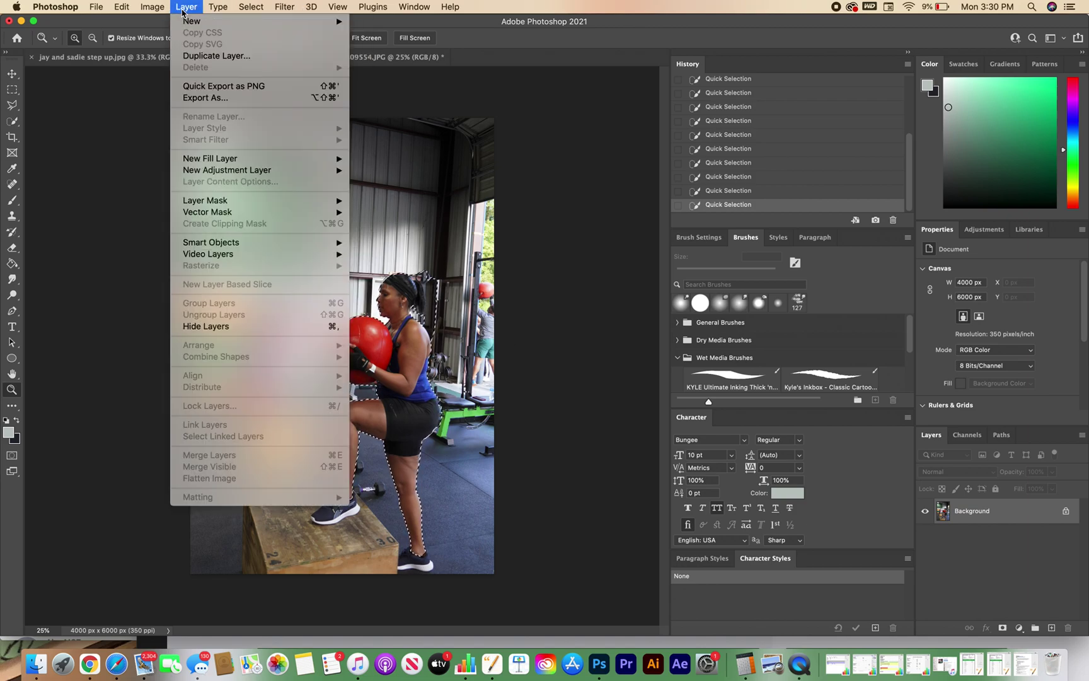
{"action": "mouse_move", "coordinate": [244, 13]}
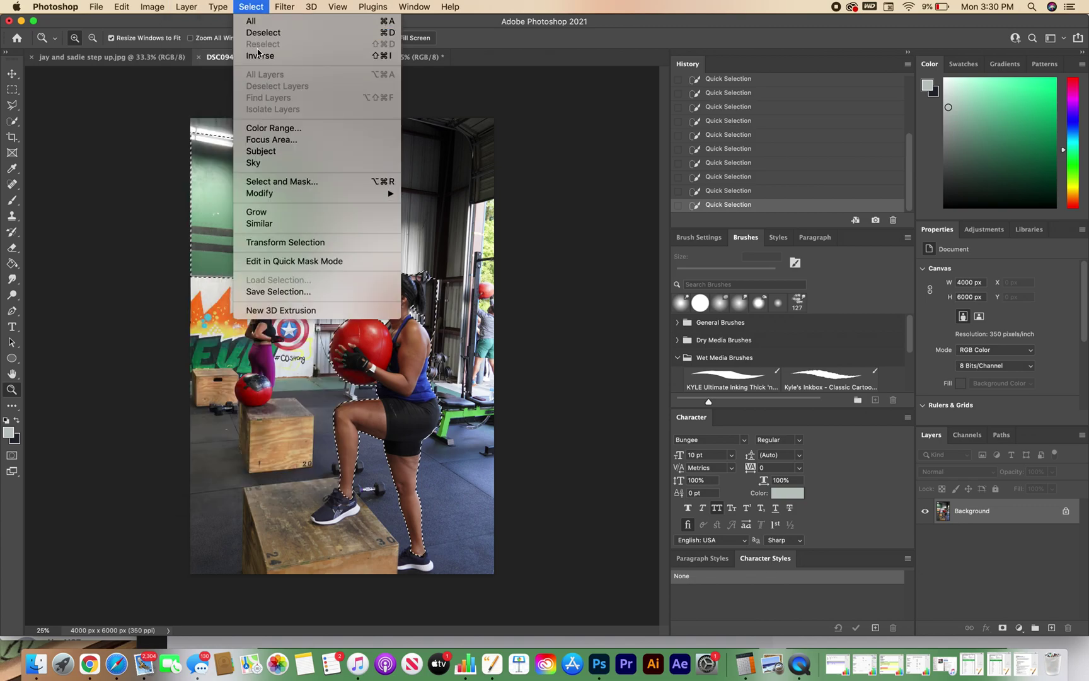
{"action": "left_click", "coordinate": [261, 59]}
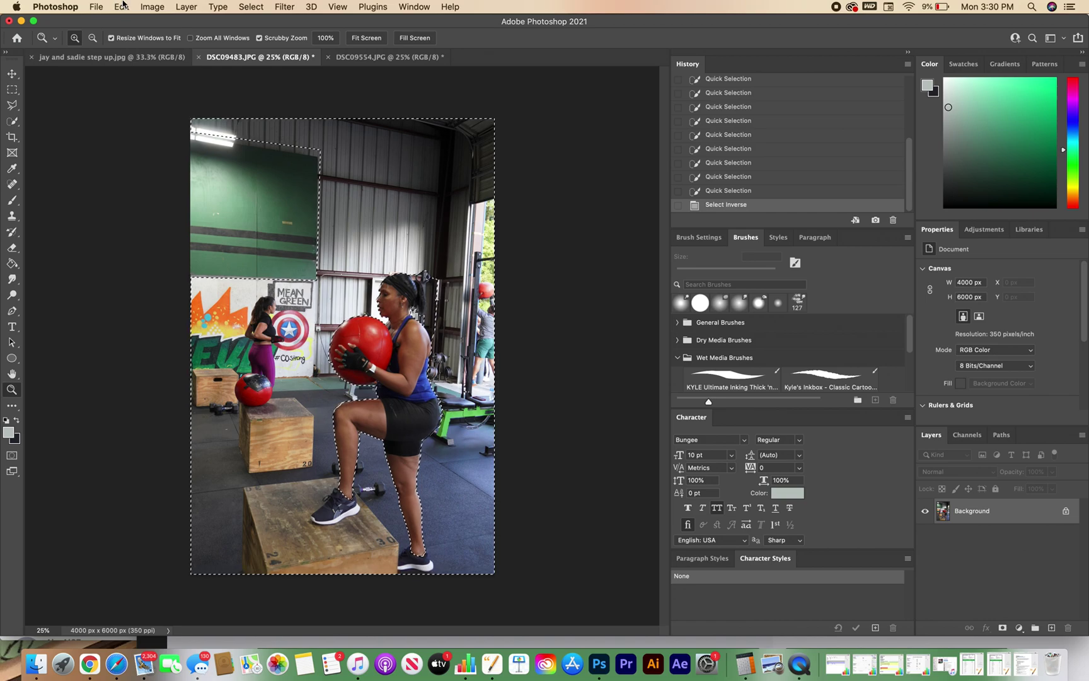
- Preview a Black & White adjustment with the Default preset, cancel it, and step back in history to before the inversion
{"action": "left_click", "coordinate": [152, 7]}
{"action": "mouse_move", "coordinate": [181, 43]}
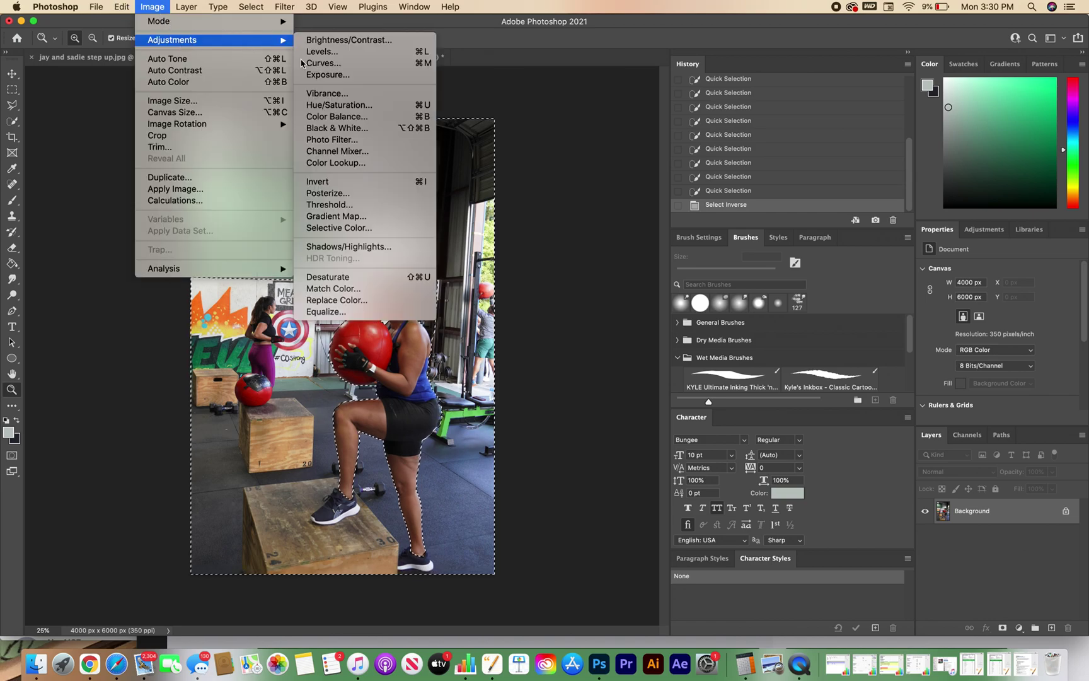
{"action": "left_click", "coordinate": [348, 131]}
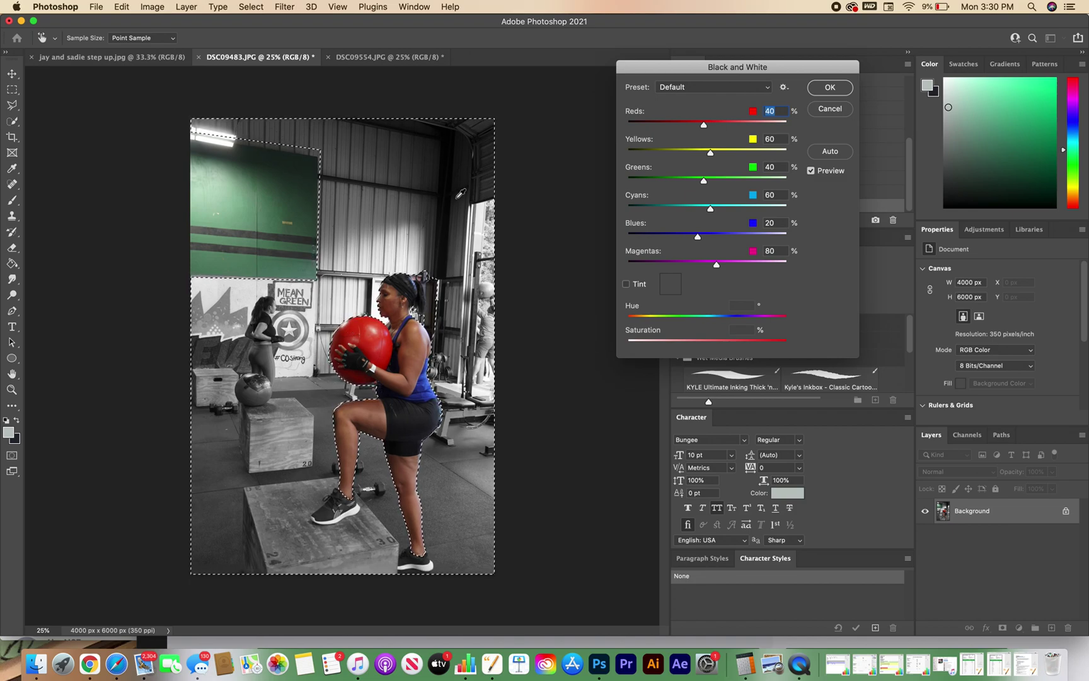
{"action": "left_click", "coordinate": [830, 109]}
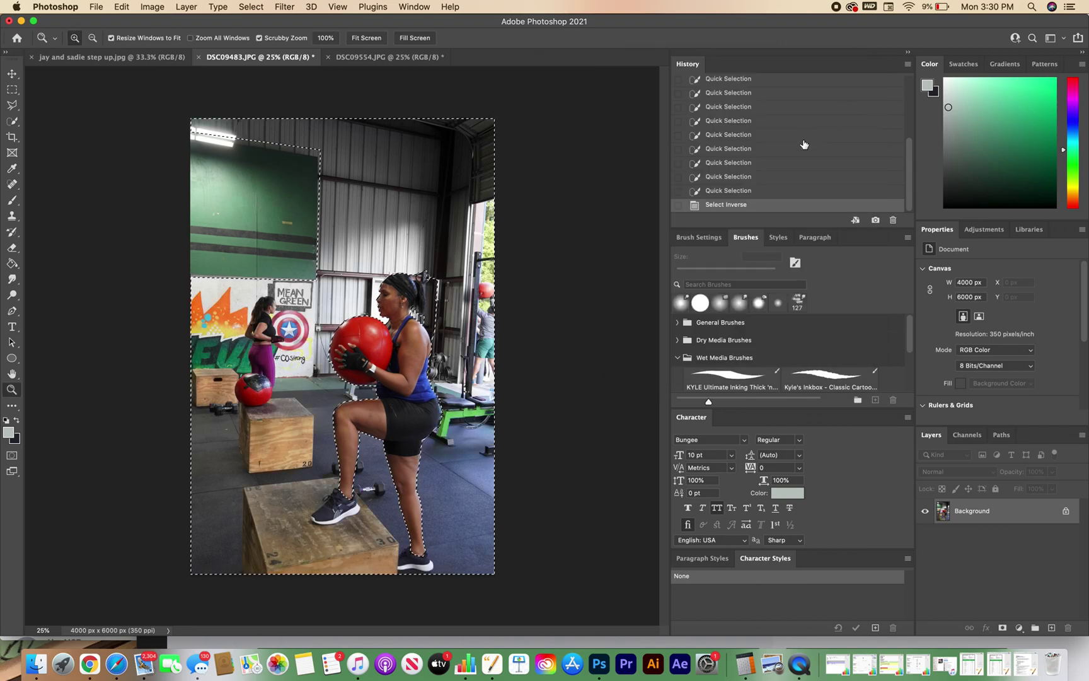
{"action": "left_click", "coordinate": [744, 182]}
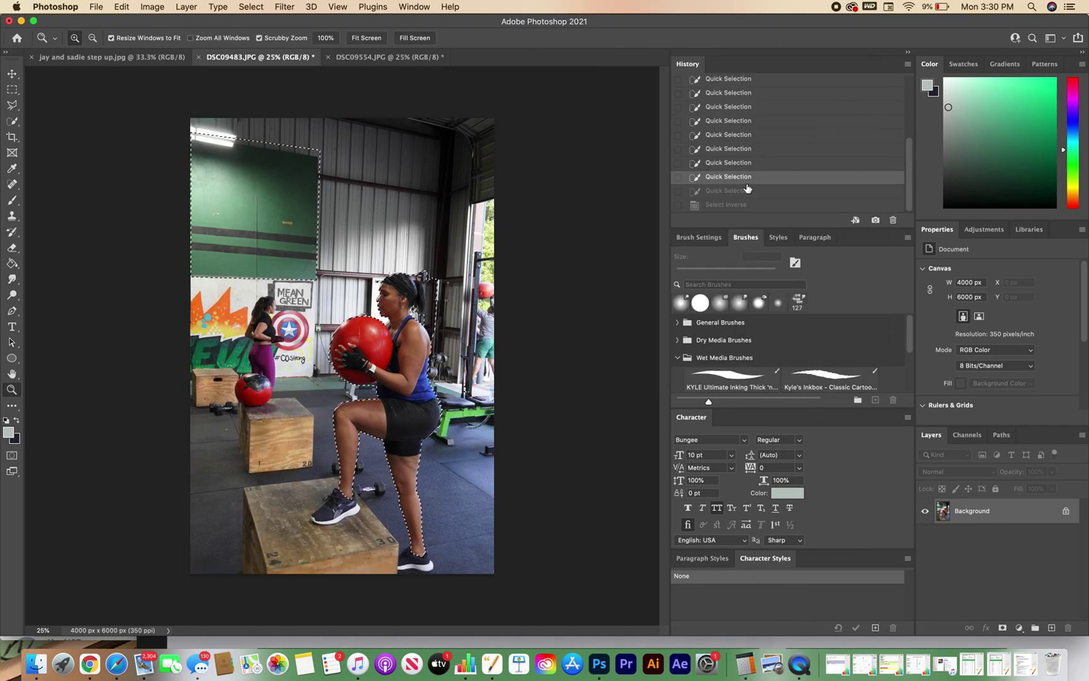
- Clear the selection and draw an elliptical marquee around the medicine ball on the background box
{"action": "left_click", "coordinate": [12, 90]}
{"action": "left_click", "coordinate": [282, 215]}
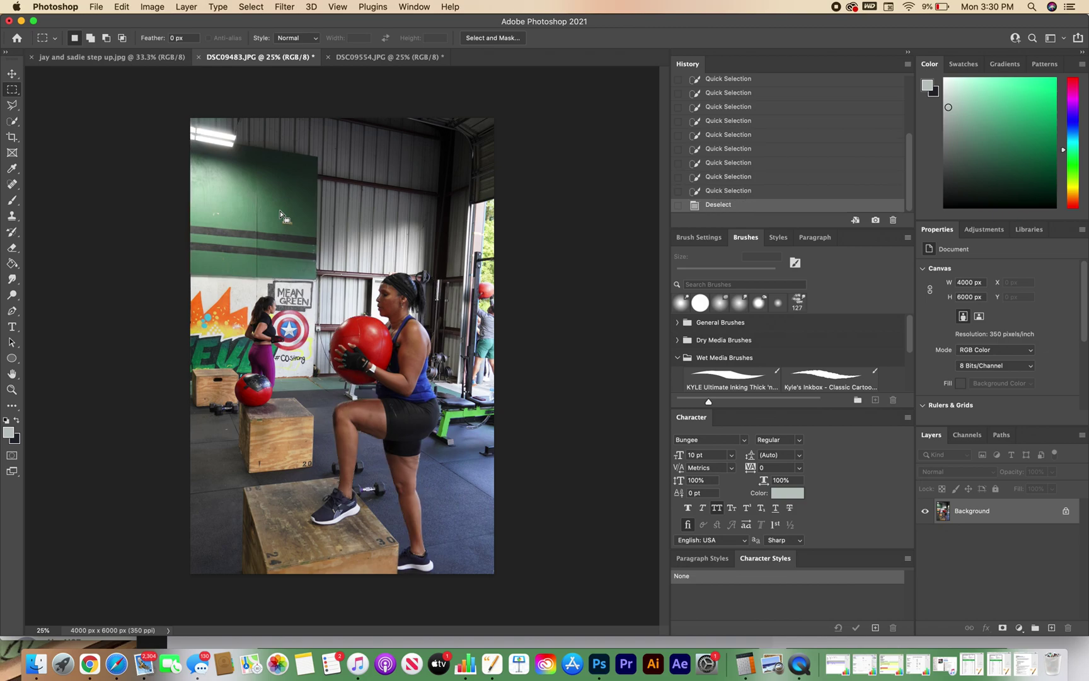
{"action": "left_click_drag", "start_coordinate": [17, 93], "coordinate": [47, 101]}
{"action": "left_click_drag", "start_coordinate": [240, 375], "coordinate": [265, 402]}
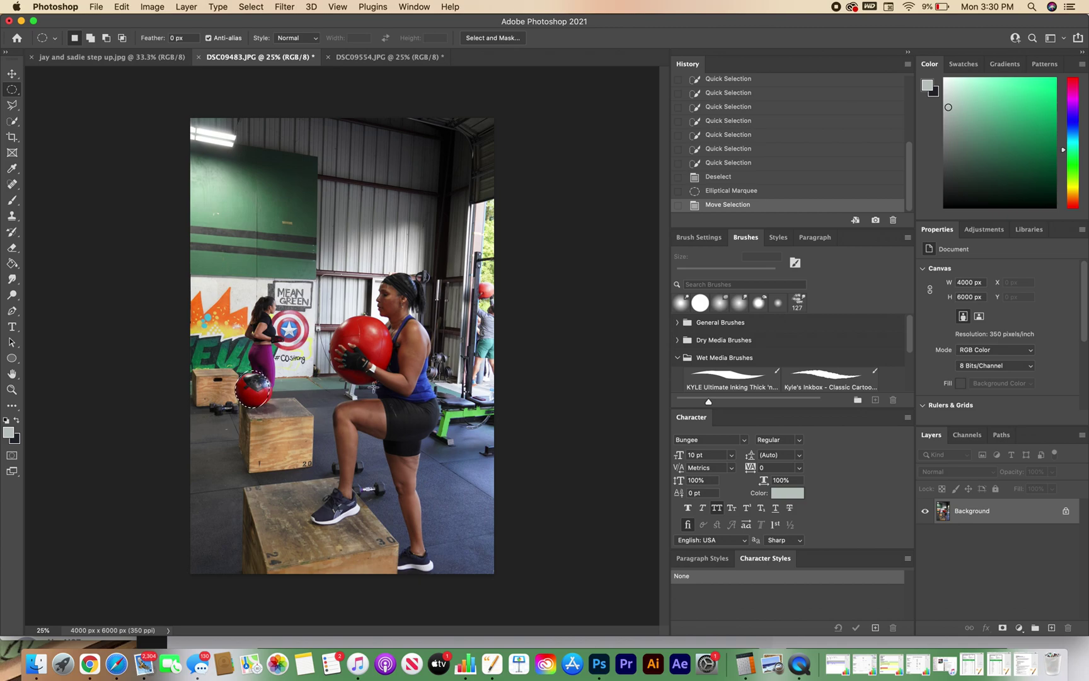
- Step back in history to the last Quick Selection state, before the deselection and the elliptical marquee
{"action": "left_click", "coordinate": [761, 191]}
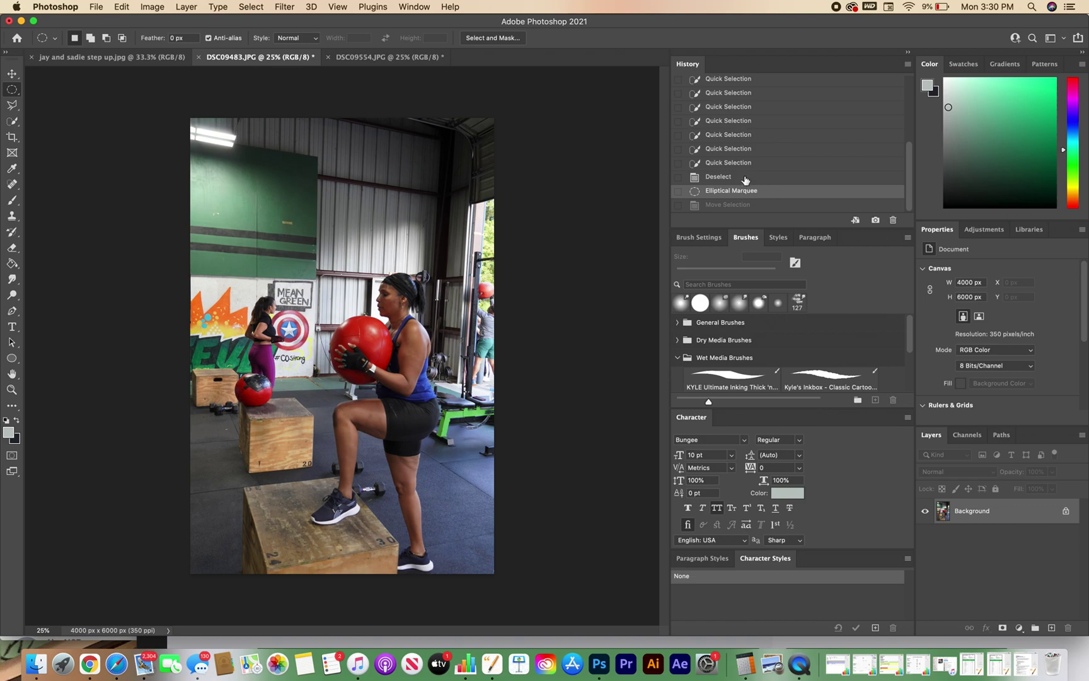
{"action": "left_click", "coordinate": [744, 177]}
{"action": "left_click", "coordinate": [741, 163]}
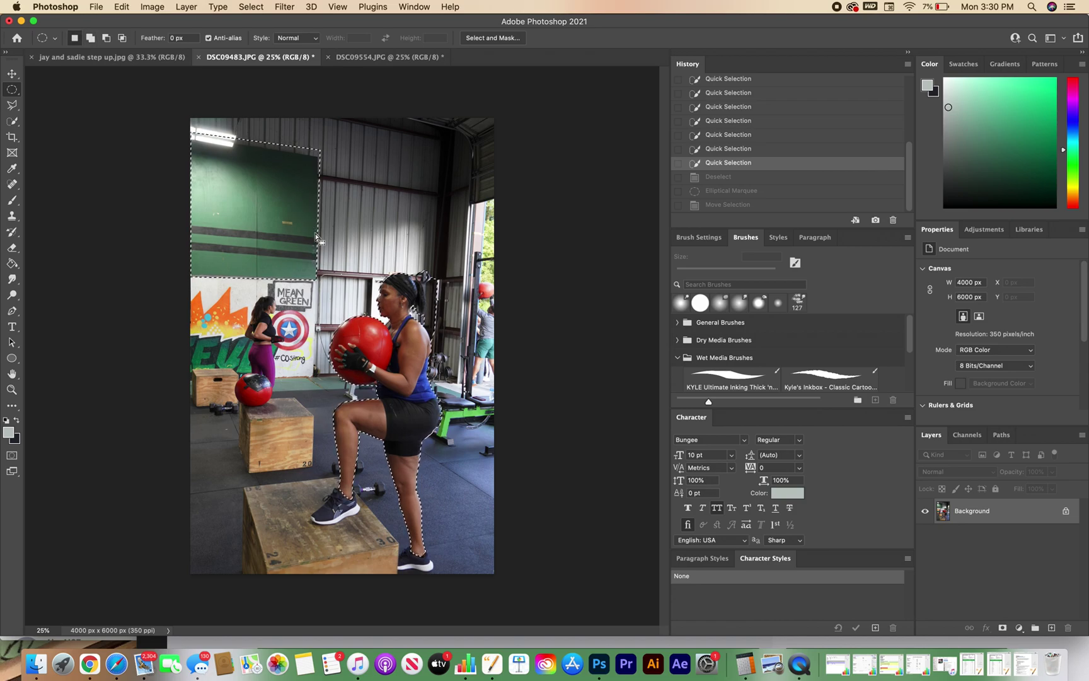
- Subtract the green wall panel from the selection with Quick Selection, leaving only the foreground woman and her red ball selected
{"action": "left_click", "coordinate": [12, 121]}
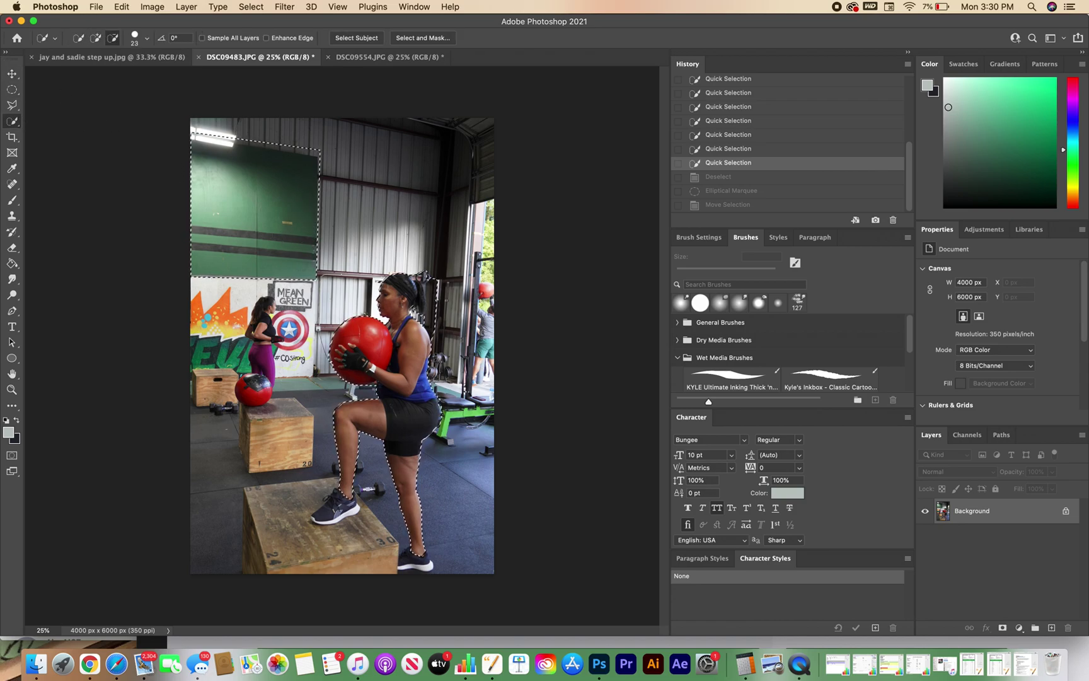
{"action": "left_click", "coordinate": [299, 218], "text": "alt"}
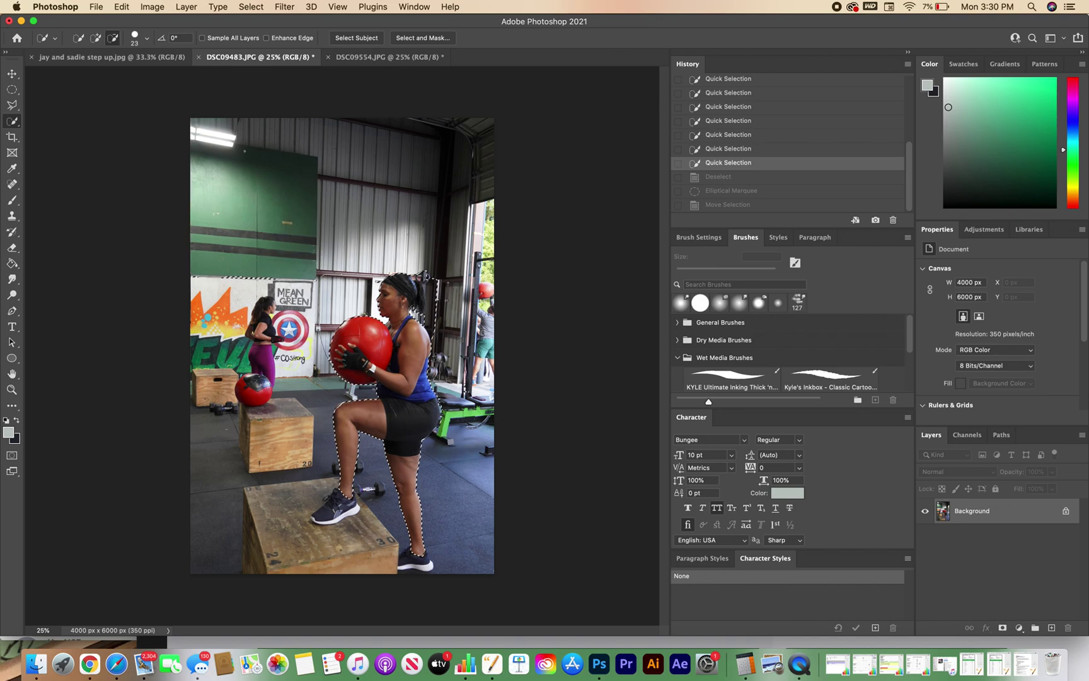
{"action": "left_click", "coordinate": [417, 315]}
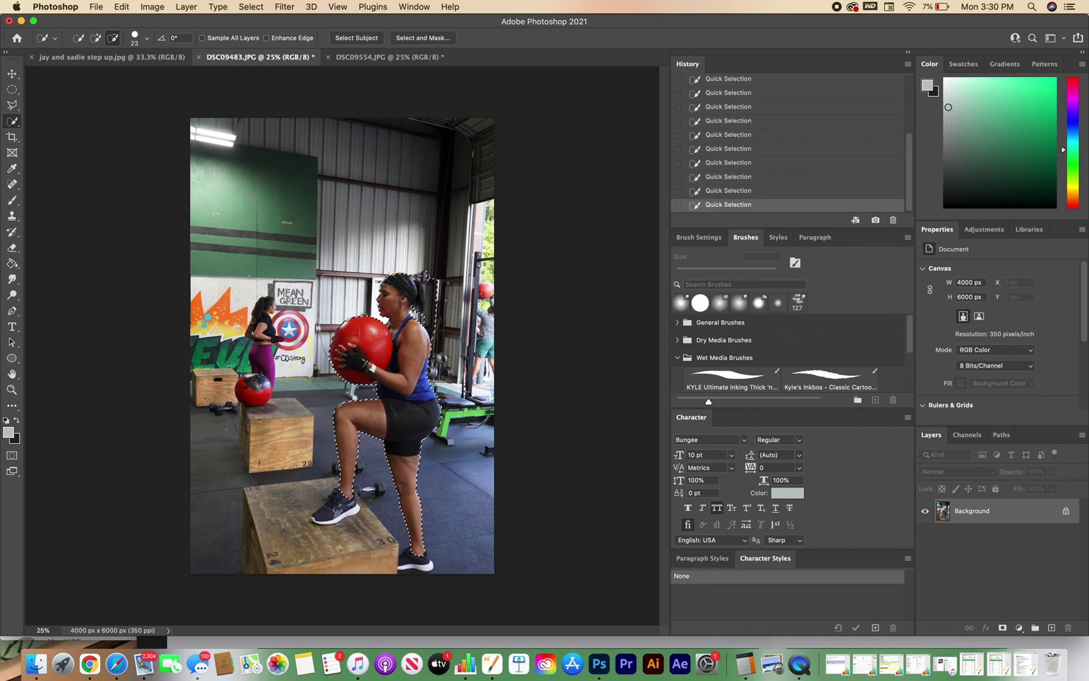
- Invert the selection so it covers everything except the foreground woman and her red ball
{"action": "left_click", "coordinate": [218, 7]}
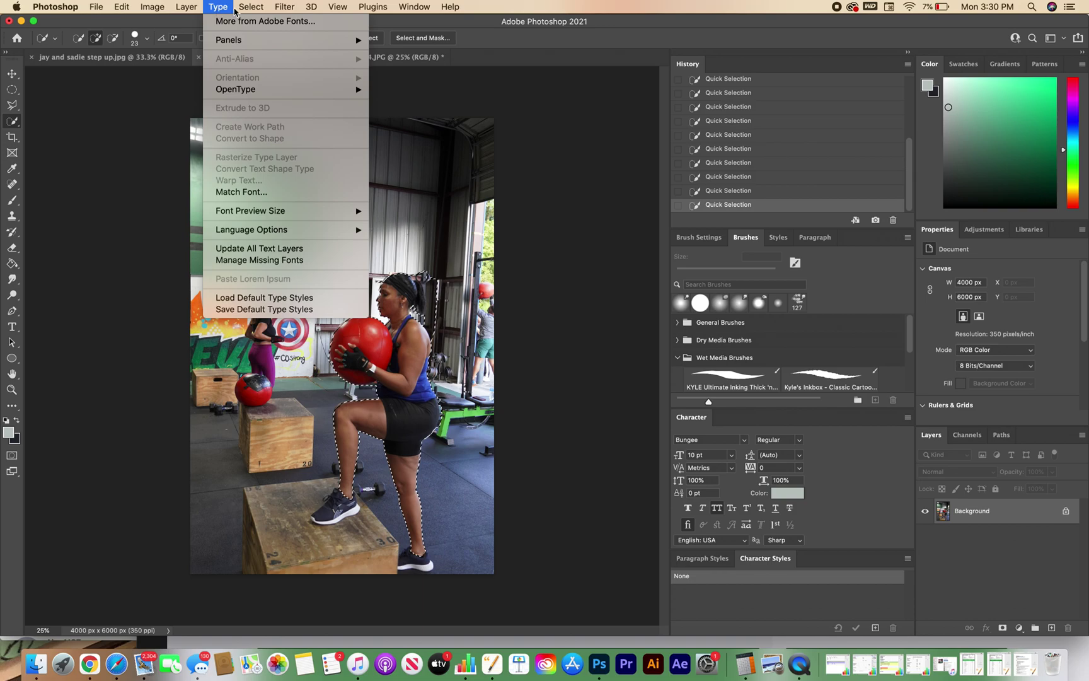
{"action": "mouse_move", "coordinate": [248, 7]}
{"action": "left_click", "coordinate": [256, 58]}
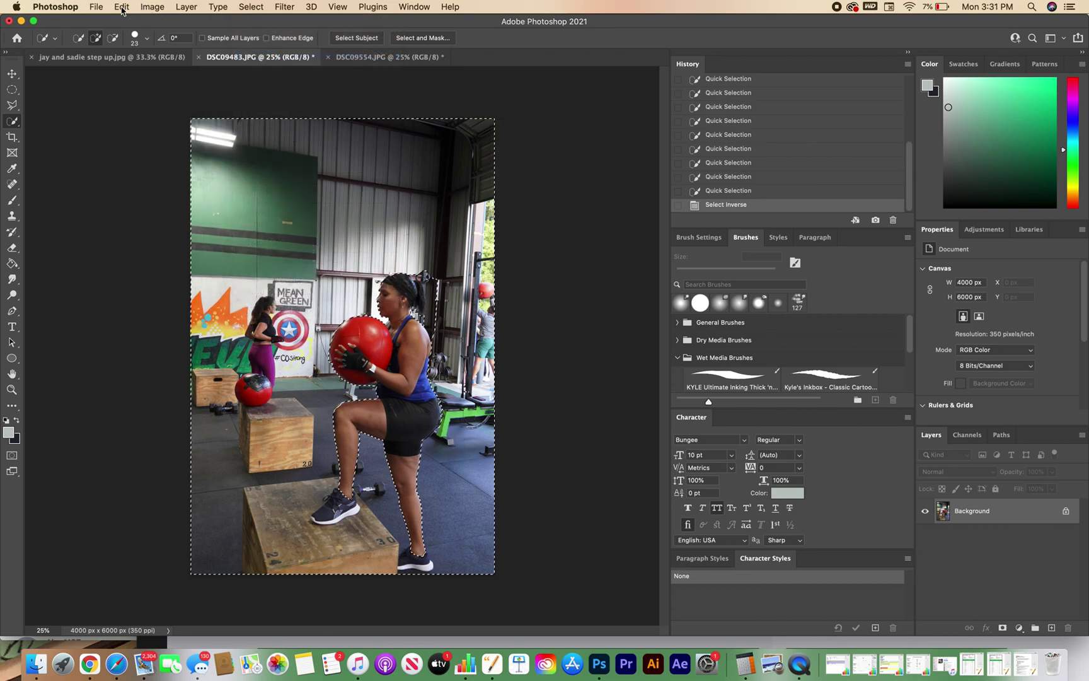
- Apply a Black & White adjustment with the Default preset to the selected background
{"action": "left_click", "coordinate": [123, 9]}
{"action": "mouse_move", "coordinate": [157, 8]}
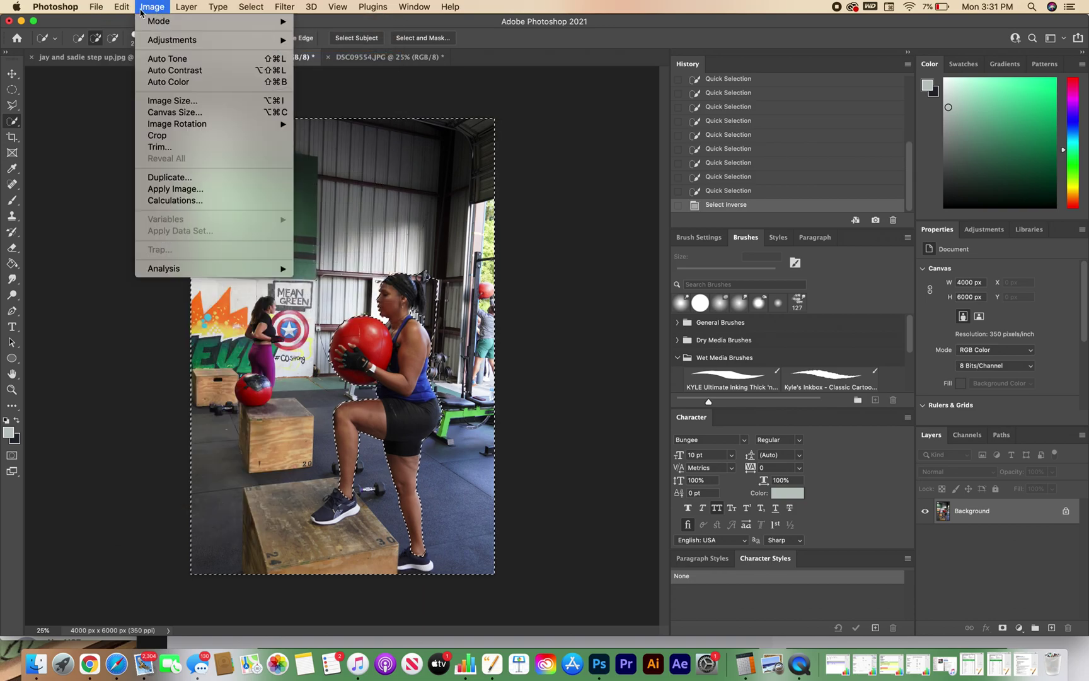
{"action": "mouse_move", "coordinate": [166, 48]}
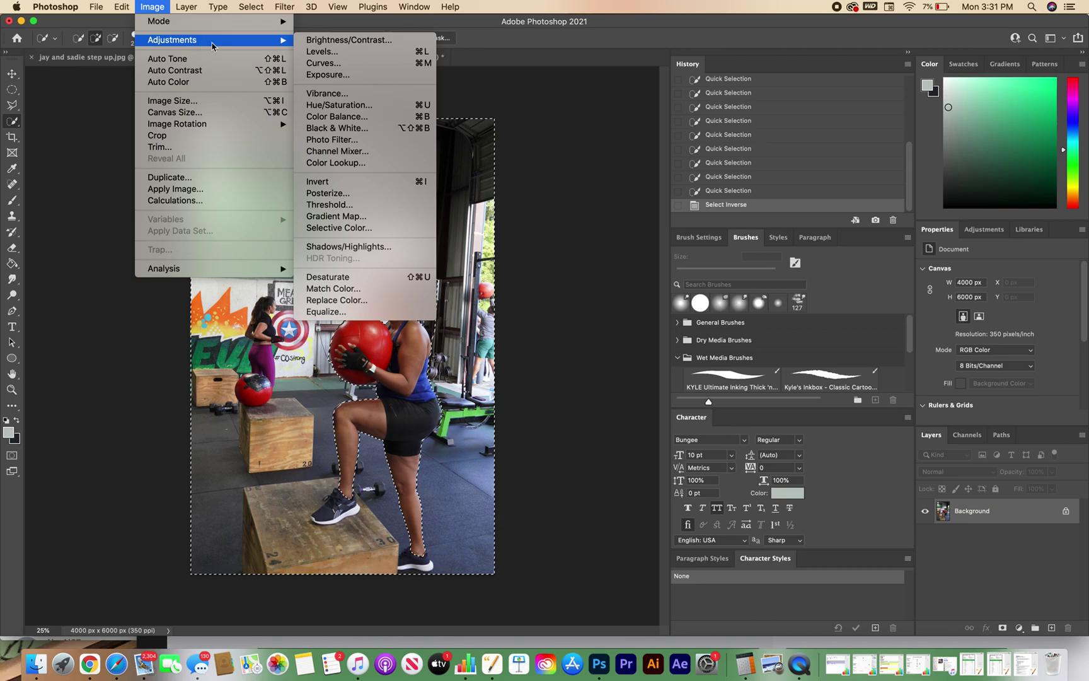
{"action": "left_click", "coordinate": [364, 129]}
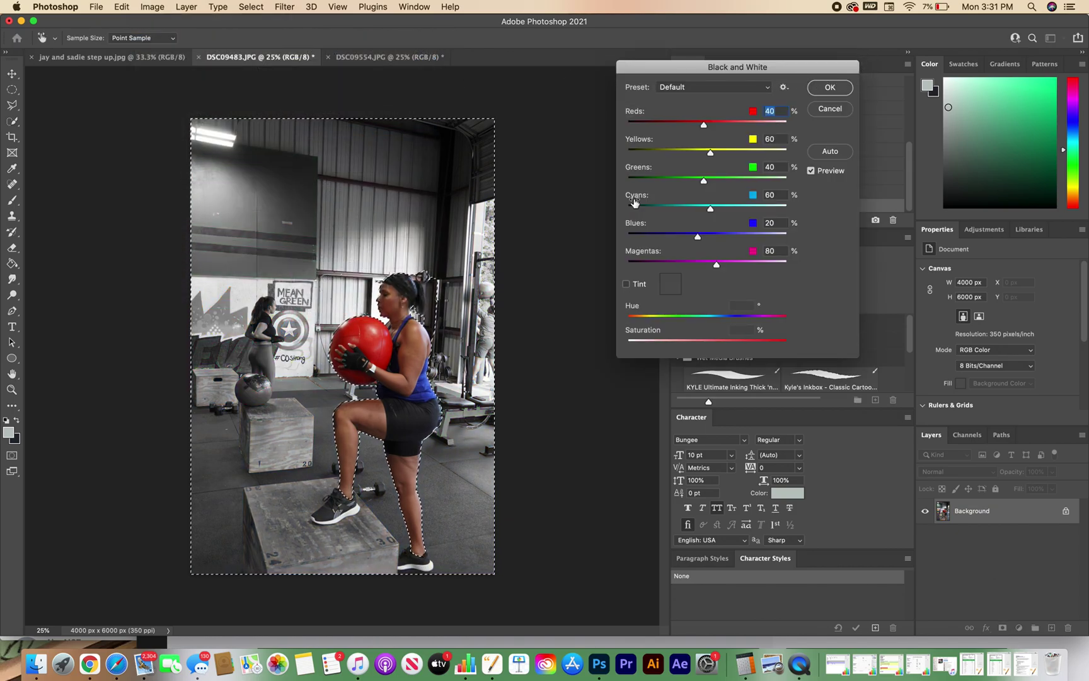
{"action": "left_click", "coordinate": [826, 90]}
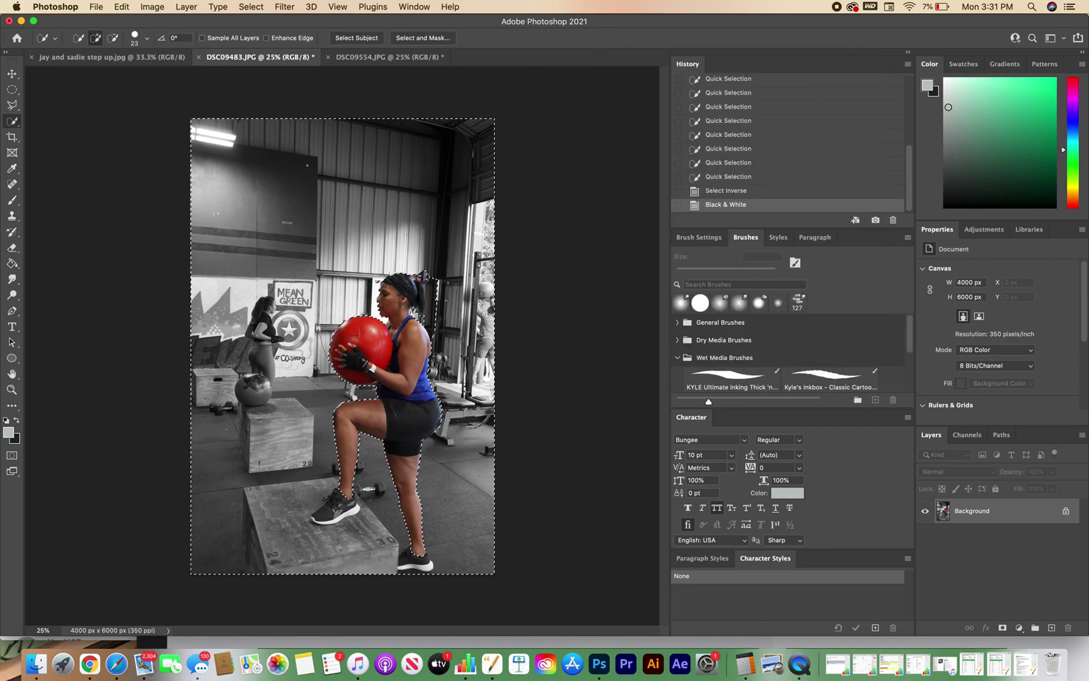
- Clear the selection with the Elliptical Marquee tool and bring up the file commands for the edited photo
{"action": "left_click", "coordinate": [15, 90]}
{"action": "left_click", "coordinate": [266, 175]}
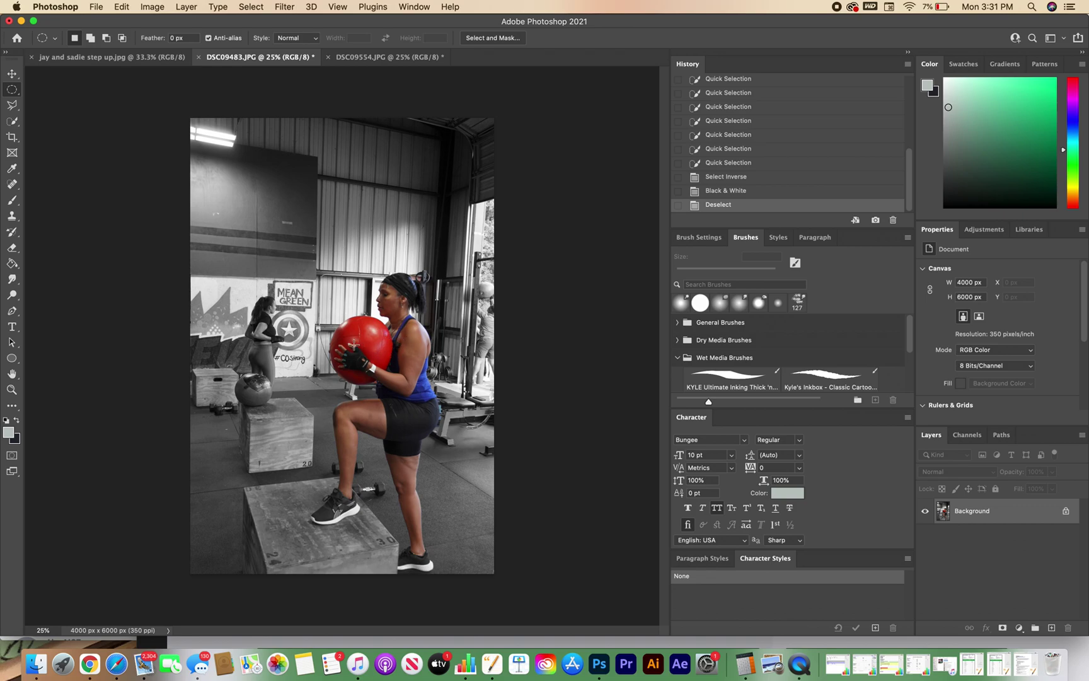
{"action": "left_click", "coordinate": [97, 8]}
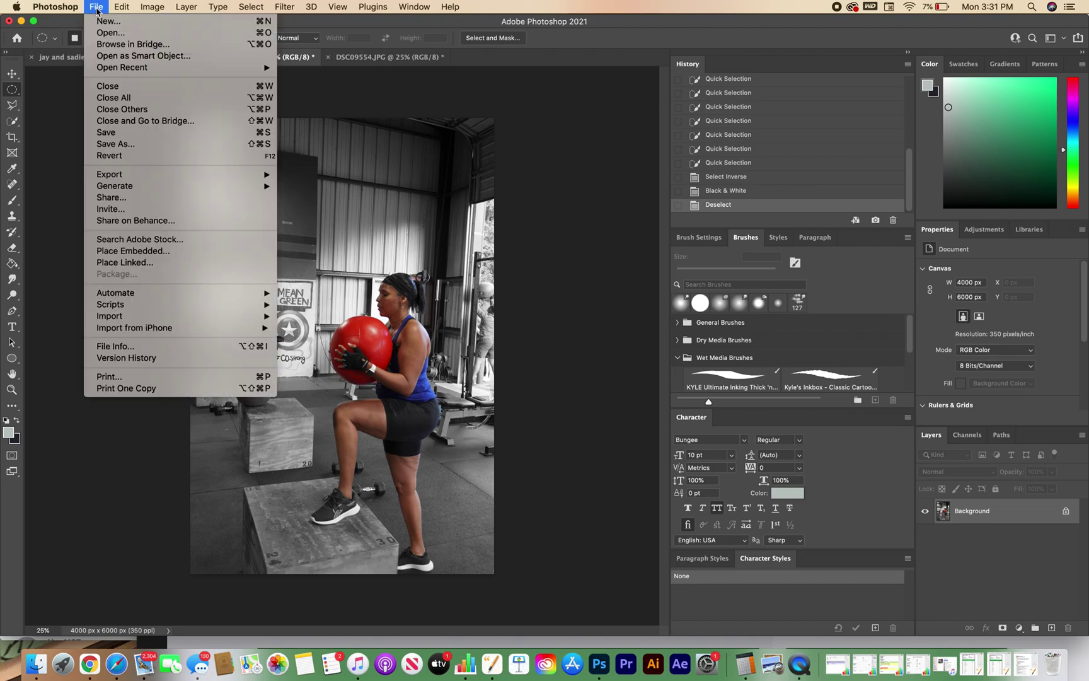